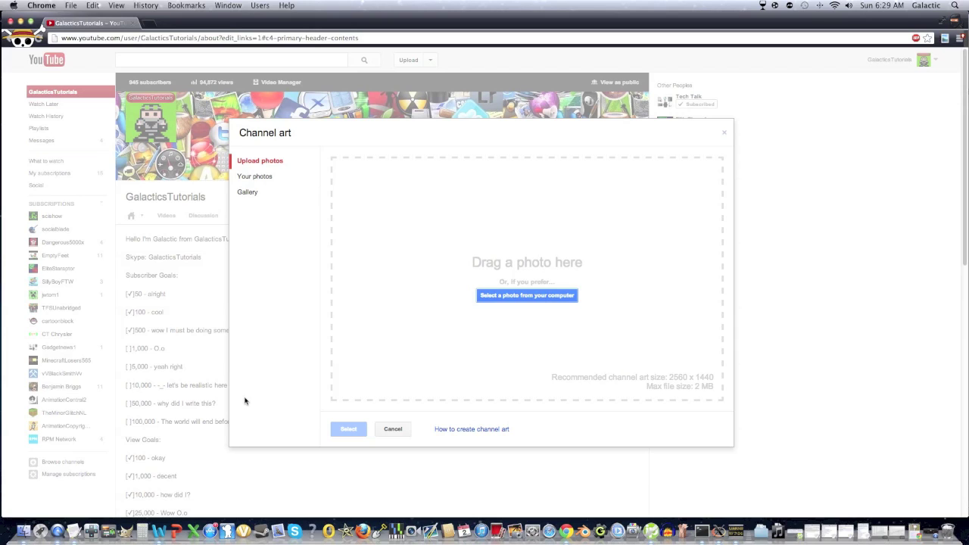
- Dismiss a stray context menu on YouTube's Channel art upload page
{"action": "right_click", "coordinate": [203, 344]}
{"action": "key", "text": "Escape"}
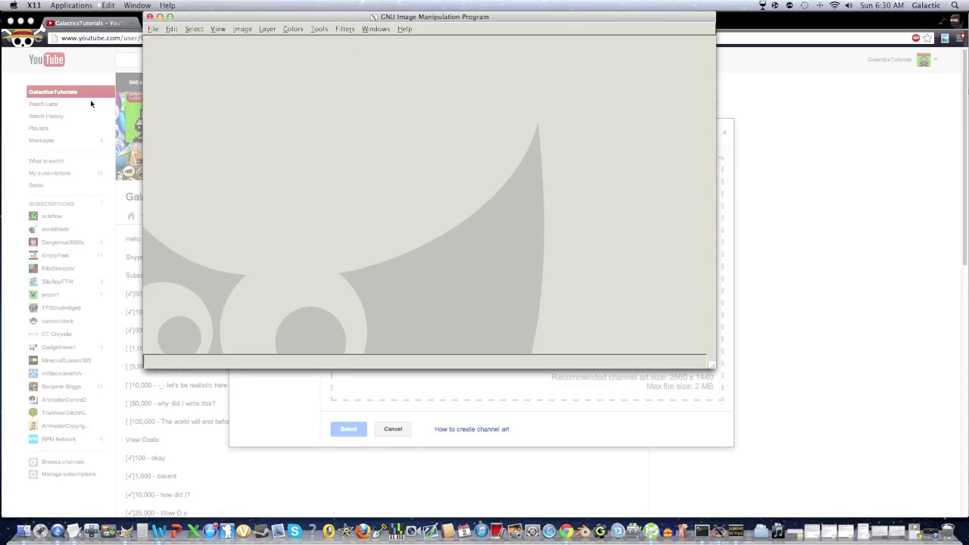
- Show the Histogram–Layers dock and move it to the right side of the screen
{"action": "left_click", "coordinate": [377, 30]}
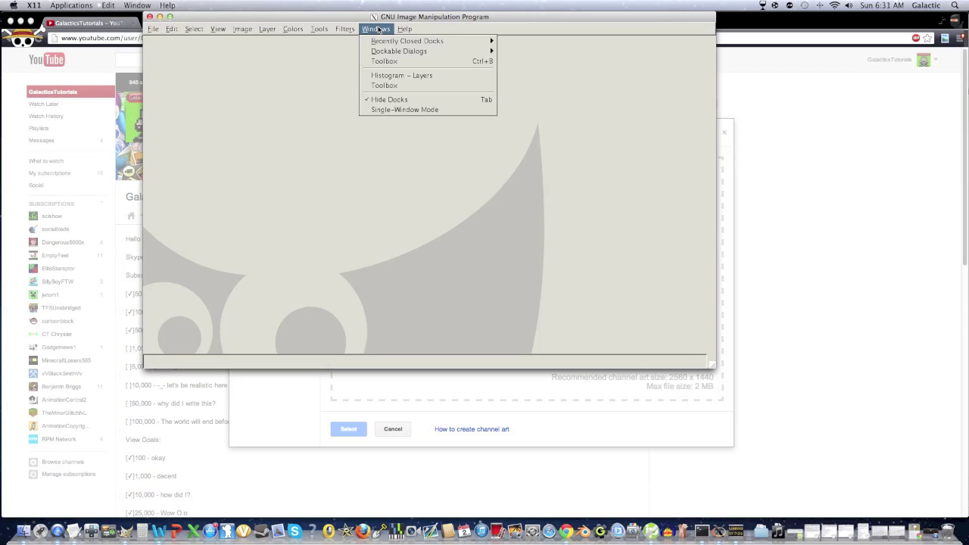
{"action": "left_click", "coordinate": [401, 75]}
{"action": "left_click_drag", "start_coordinate": [389, 16], "coordinate": [857, 17]}
{"action": "left_click", "coordinate": [373, 32]}
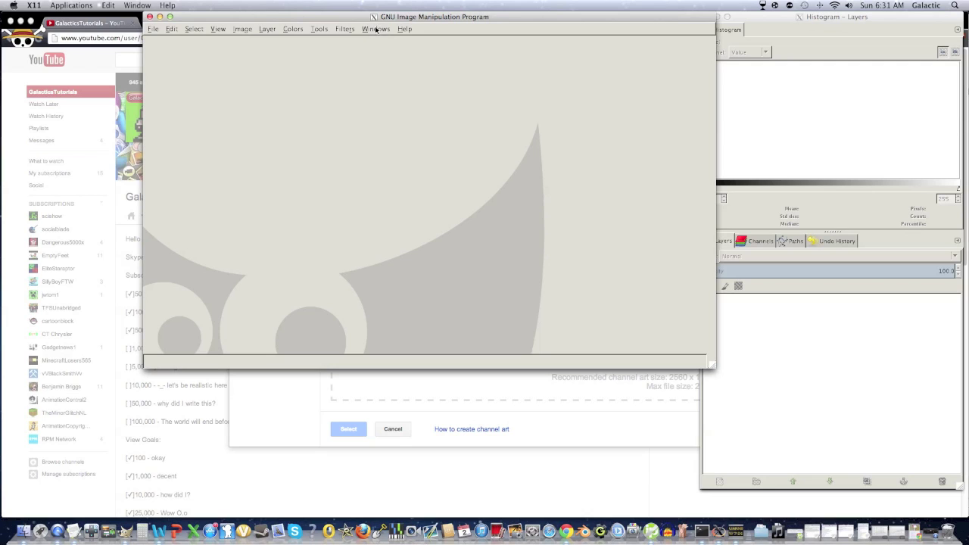
- Show the Toolbox and move it to the far left of the screen
{"action": "left_click", "coordinate": [373, 29]}
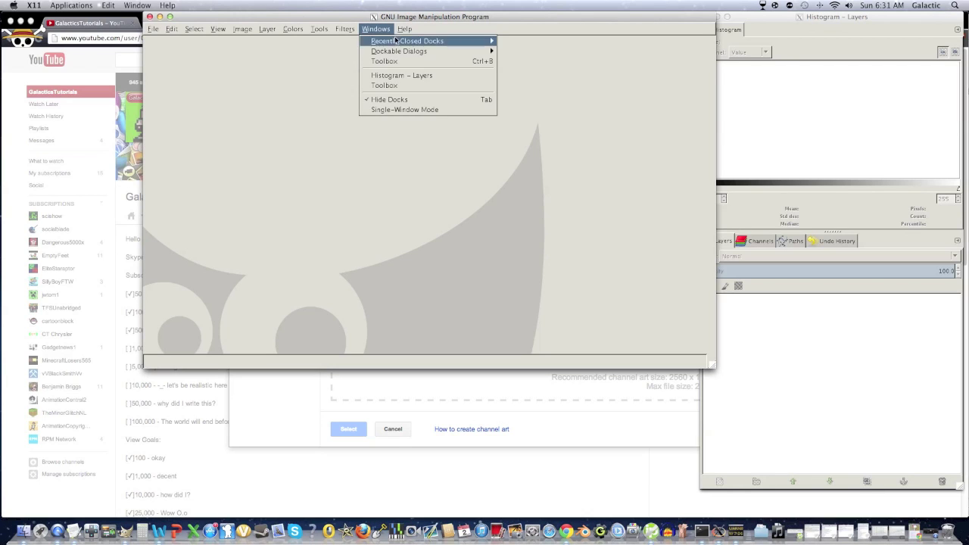
{"action": "left_click", "coordinate": [395, 91]}
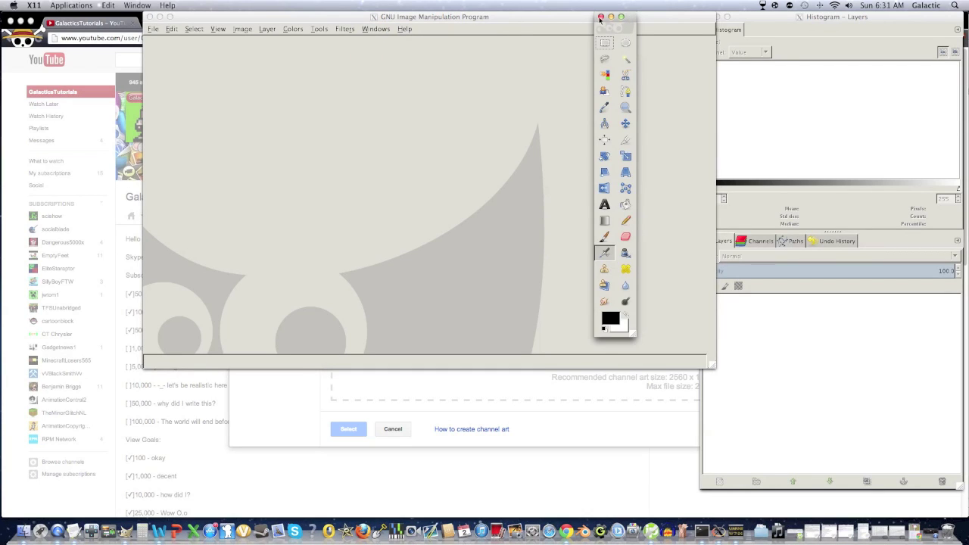
{"action": "left_click_drag", "start_coordinate": [636, 18], "coordinate": [126, 3]}
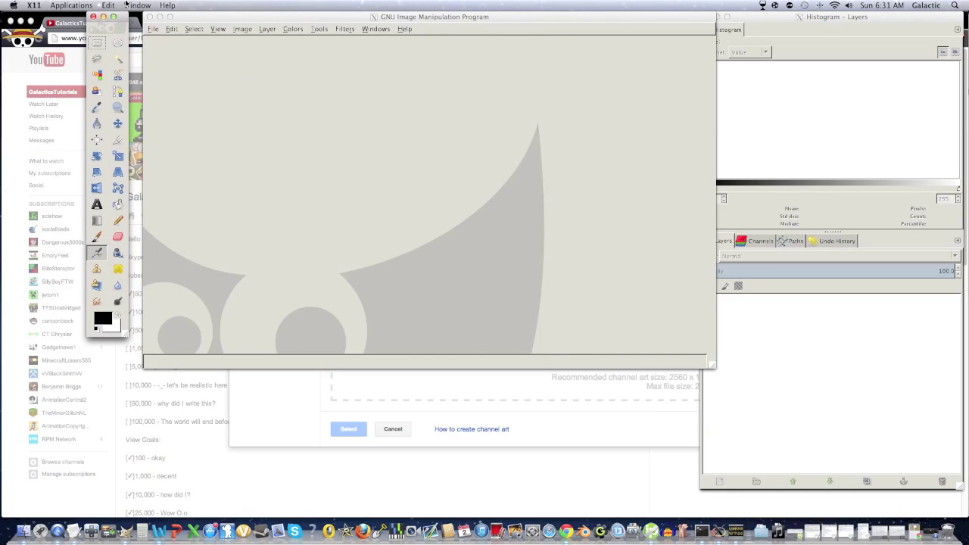
{"action": "left_click", "coordinate": [154, 34]}
{"action": "left_click", "coordinate": [154, 28]}
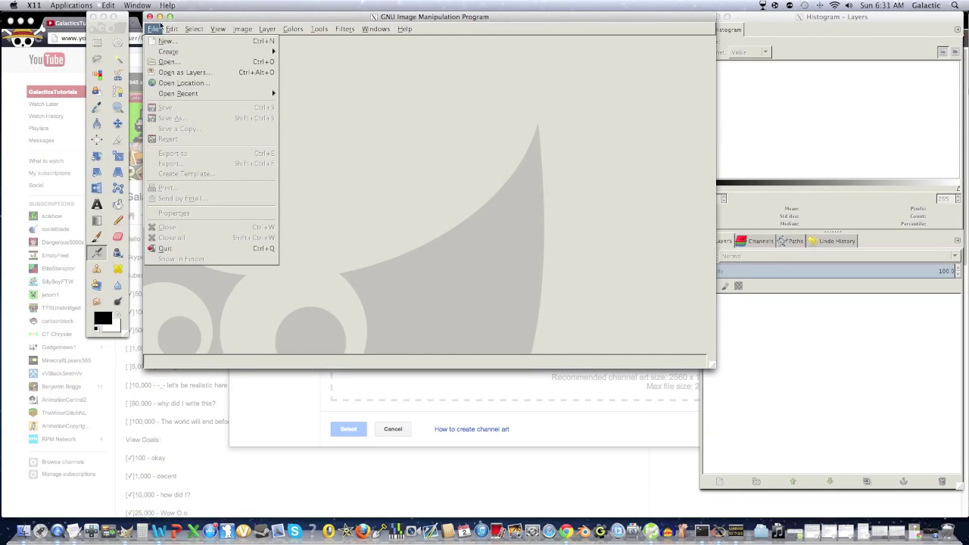
- Open macapps-663041.jpeg and enlarge its image window beside the dock
{"action": "left_click", "coordinate": [165, 62]}
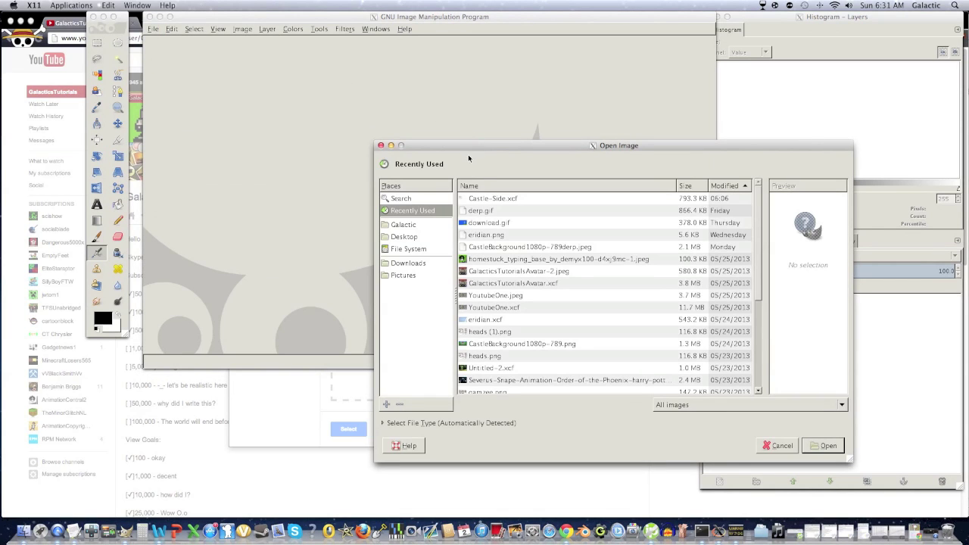
{"action": "left_click", "coordinate": [530, 175]}
{"action": "left_click", "coordinate": [801, 352]}
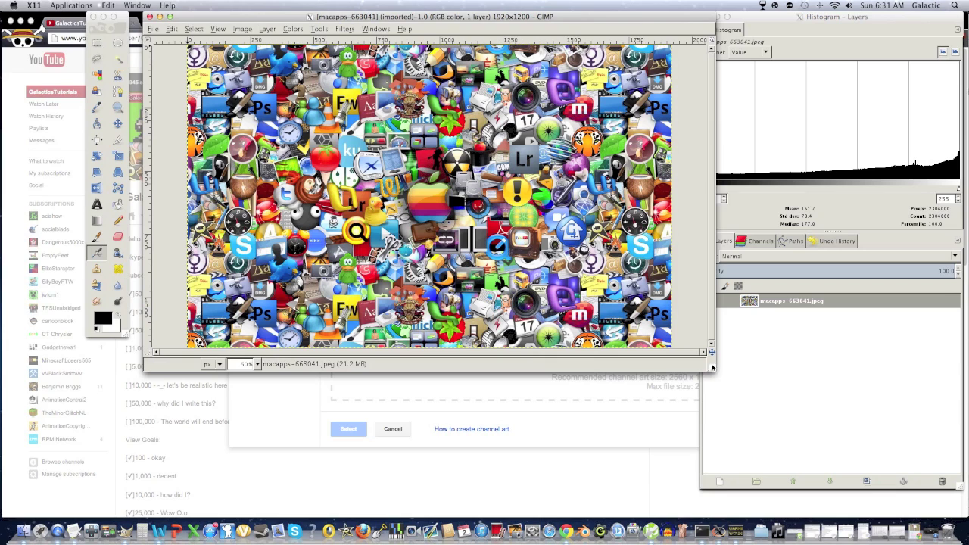
{"action": "left_click_drag", "start_coordinate": [712, 368], "coordinate": [789, 410]}
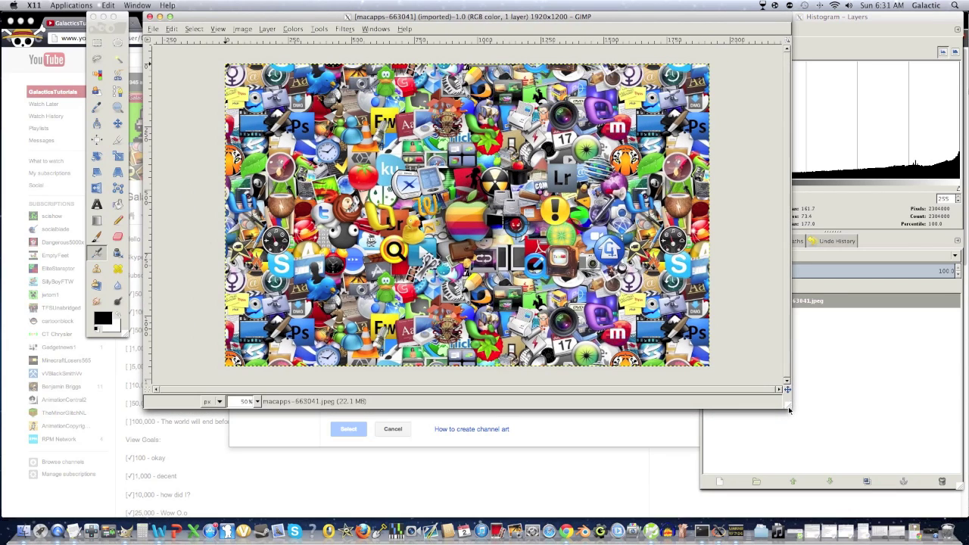
{"action": "left_click_drag", "start_coordinate": [789, 410], "coordinate": [764, 415]}
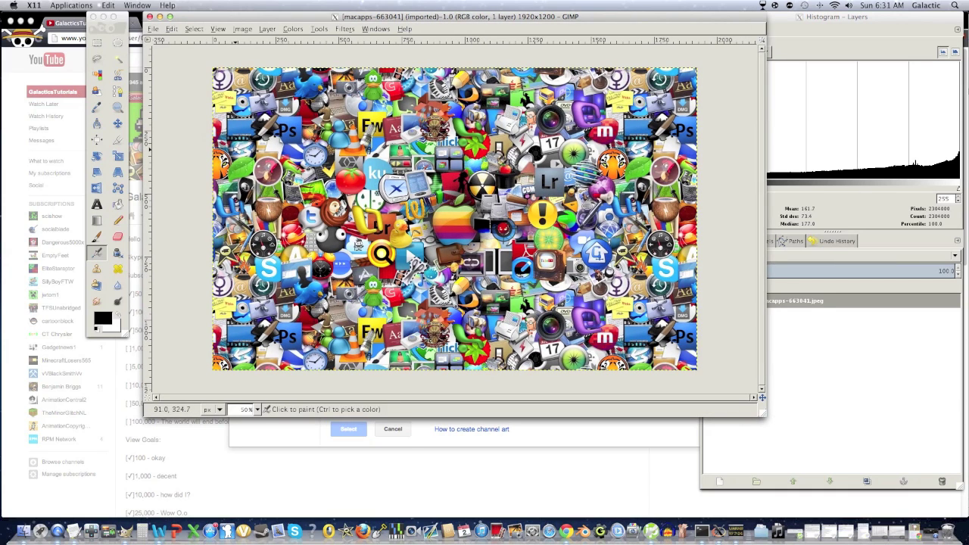
{"action": "left_click", "coordinate": [242, 29]}
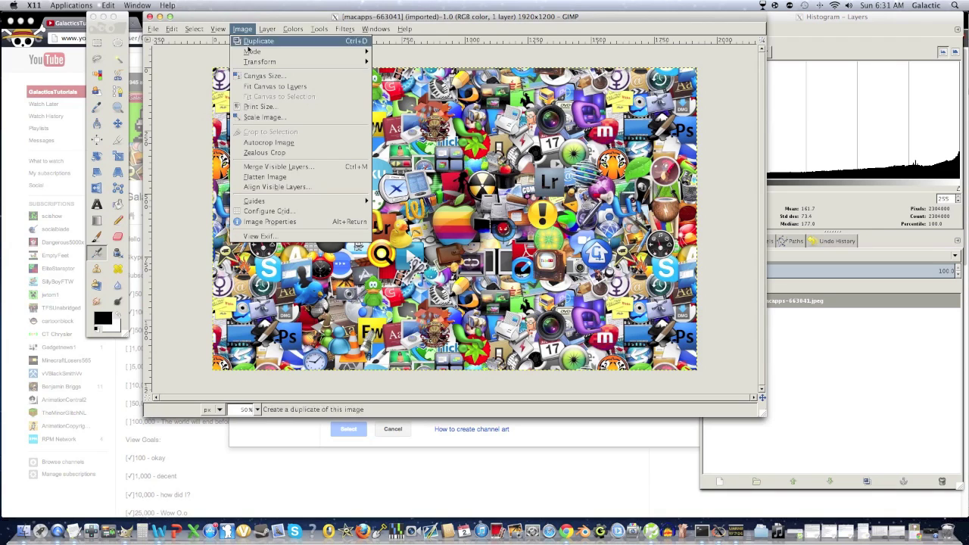
- Scale the collage to 2560 pixels wide (2560×1600) with the width and height chain linked
{"action": "left_click", "coordinate": [256, 118]}
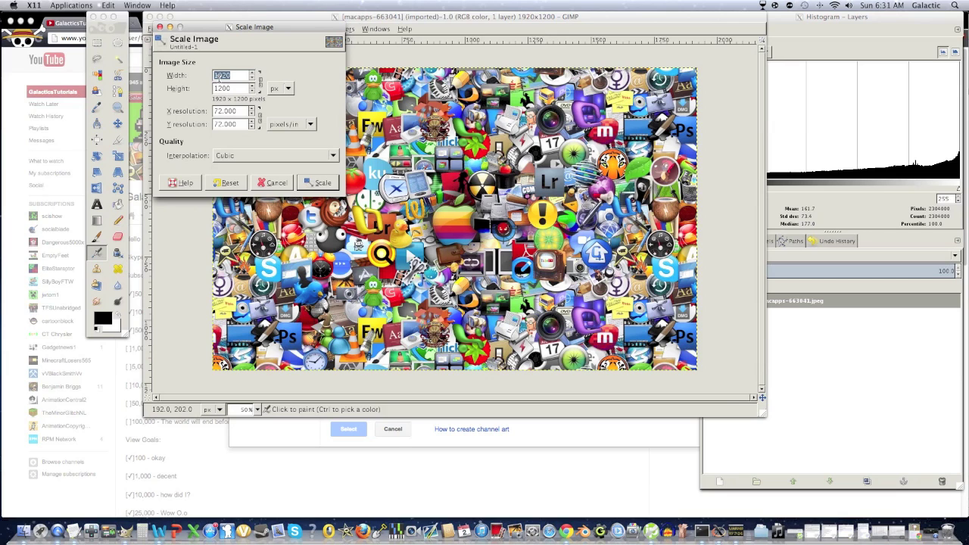
{"action": "type", "text": "25"}
{"action": "left_click", "coordinate": [95, 353]}
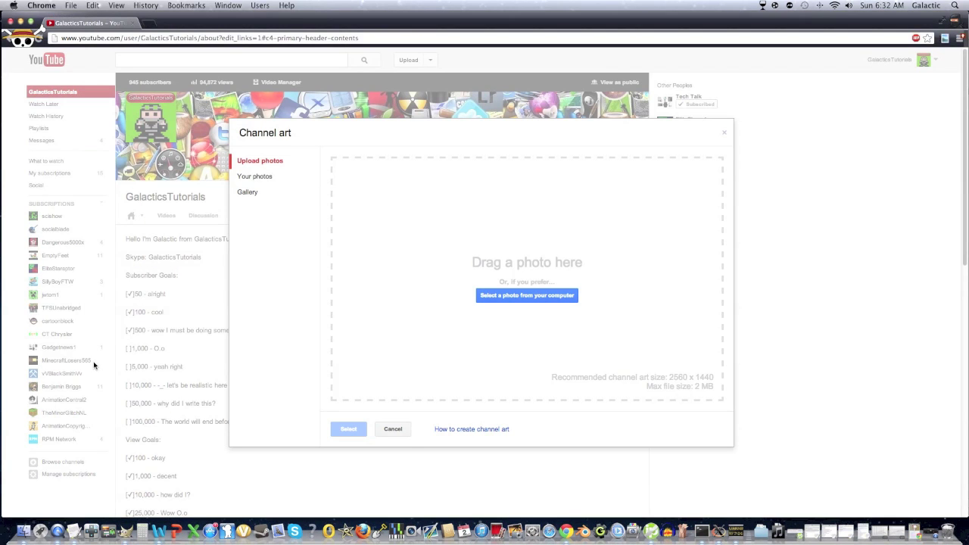
{"action": "left_click", "coordinate": [126, 532]}
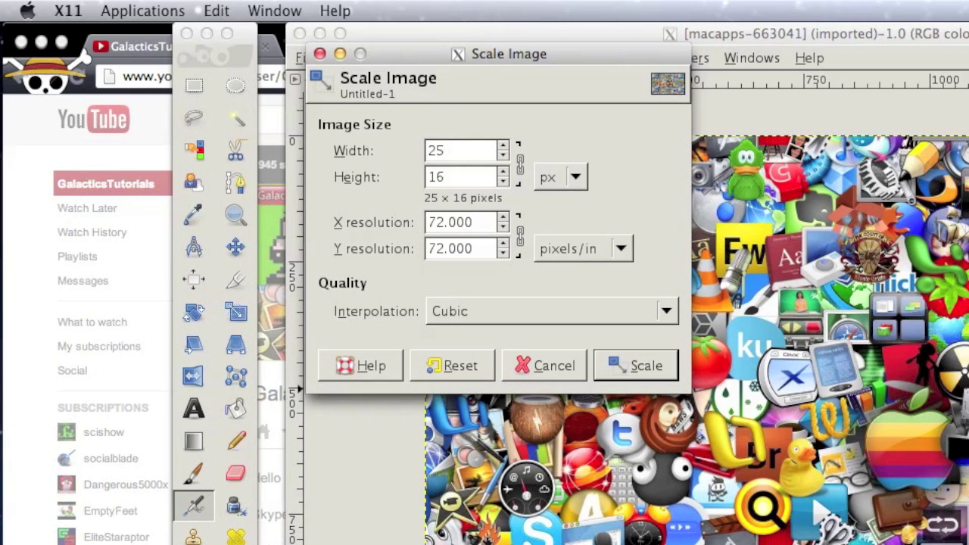
{"action": "type", "text": "60"}
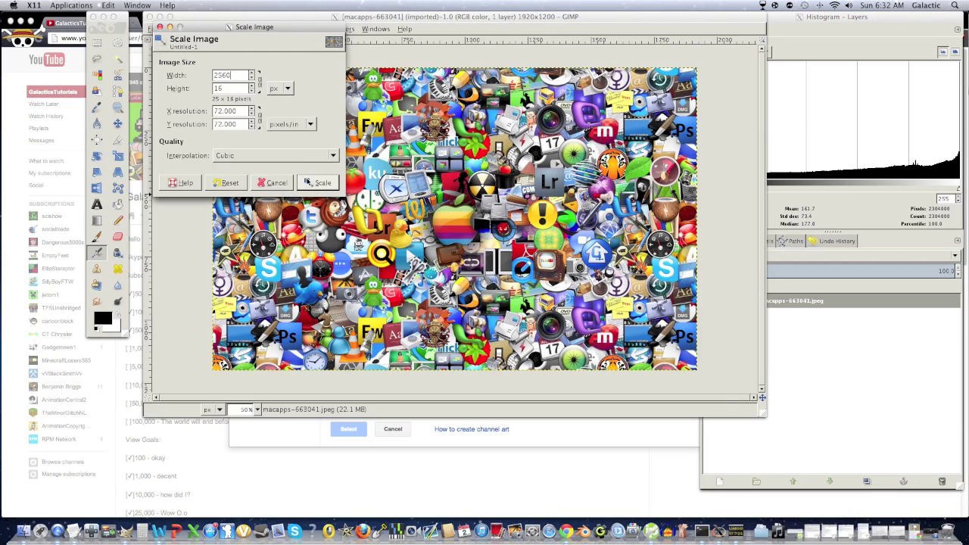
{"action": "left_click", "coordinate": [629, 365]}
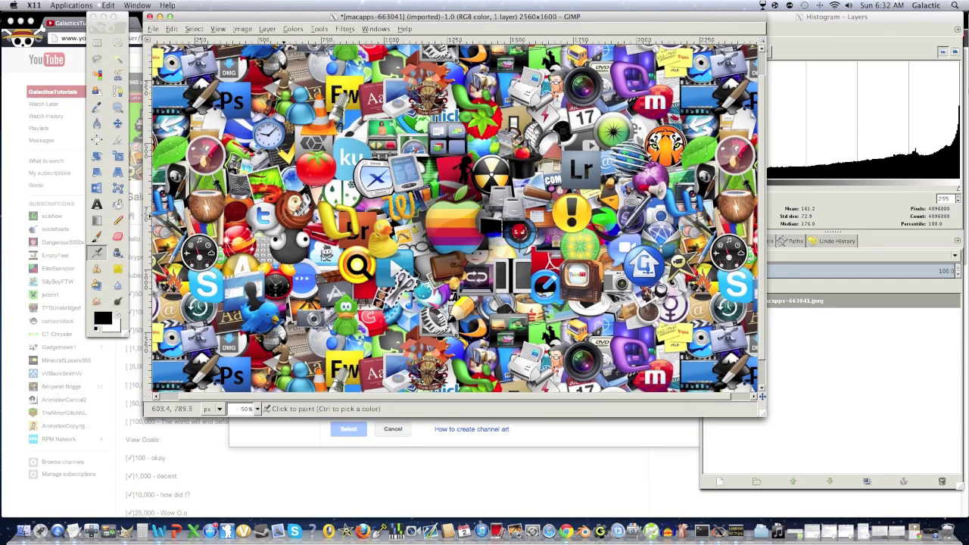
- Resize the canvas from 1600 to 1440 pixels high, centring the collage vertically
{"action": "key", "text": "minus"}
{"action": "key", "text": "minus"}
{"action": "left_click", "coordinate": [242, 29]}
{"action": "left_click", "coordinate": [261, 76]}
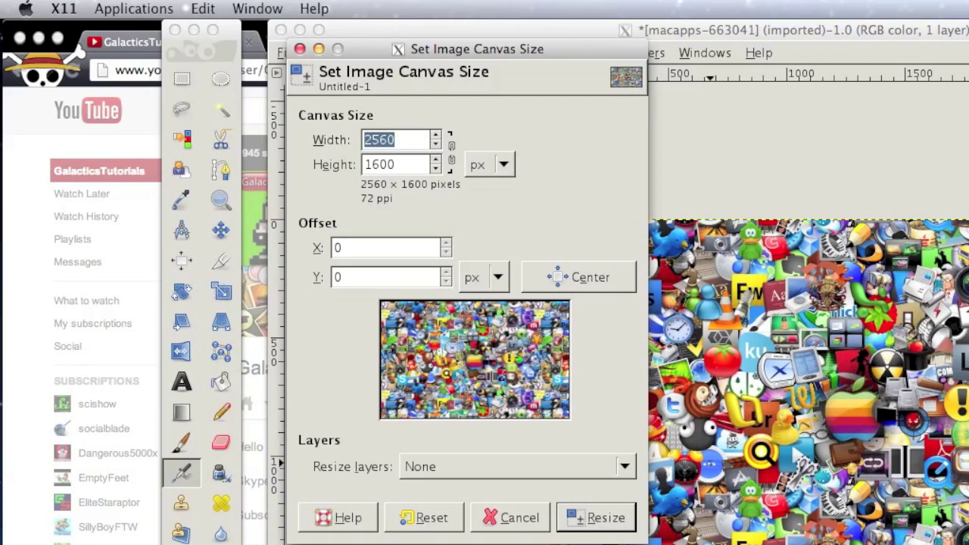
{"action": "left_click", "coordinate": [419, 166]}
{"action": "double_click", "coordinate": [419, 166]}
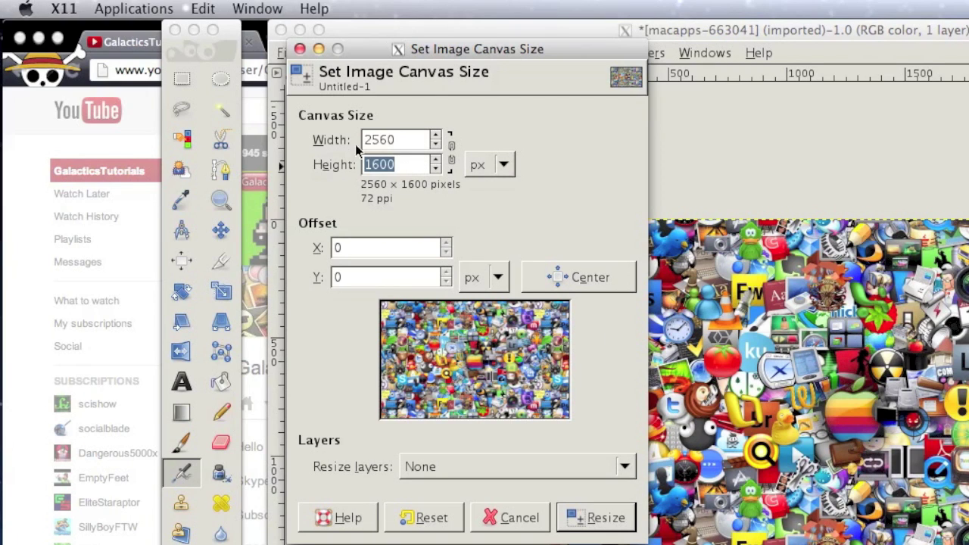
{"action": "left_click_drag", "start_coordinate": [472, 47], "coordinate": [369, 75]}
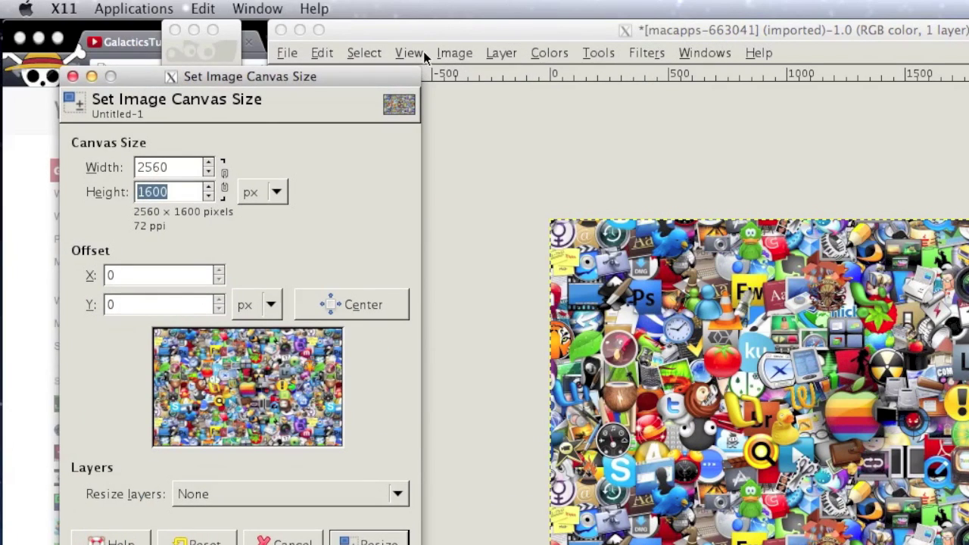
{"action": "left_click", "coordinate": [444, 53]}
{"action": "left_click", "coordinate": [446, 53]}
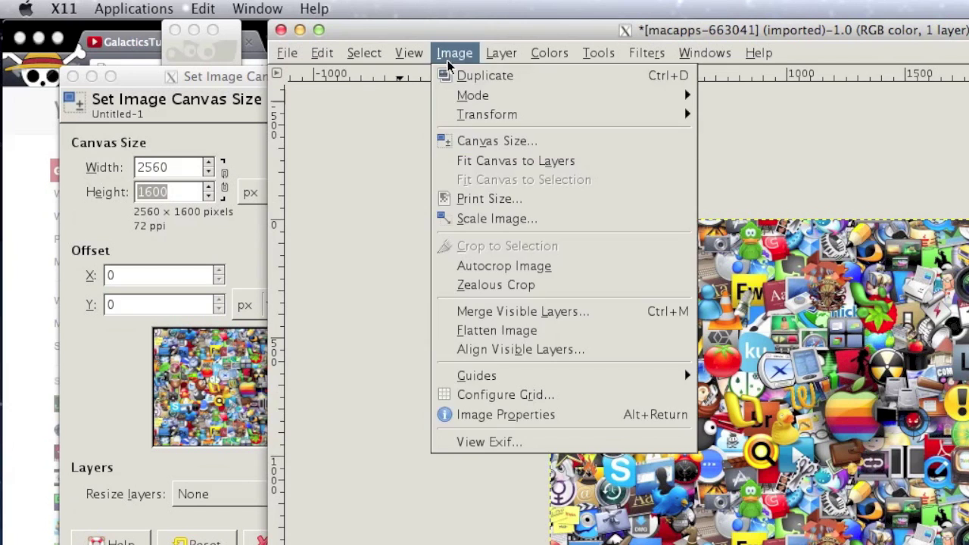
{"action": "left_click", "coordinate": [485, 144]}
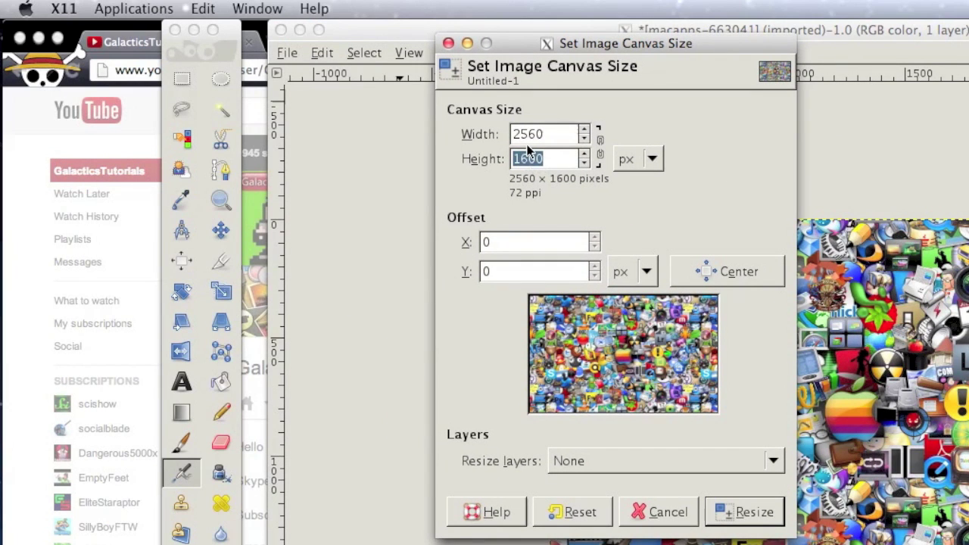
{"action": "type", "text": "1440"}
{"action": "left_click", "coordinate": [710, 275]}
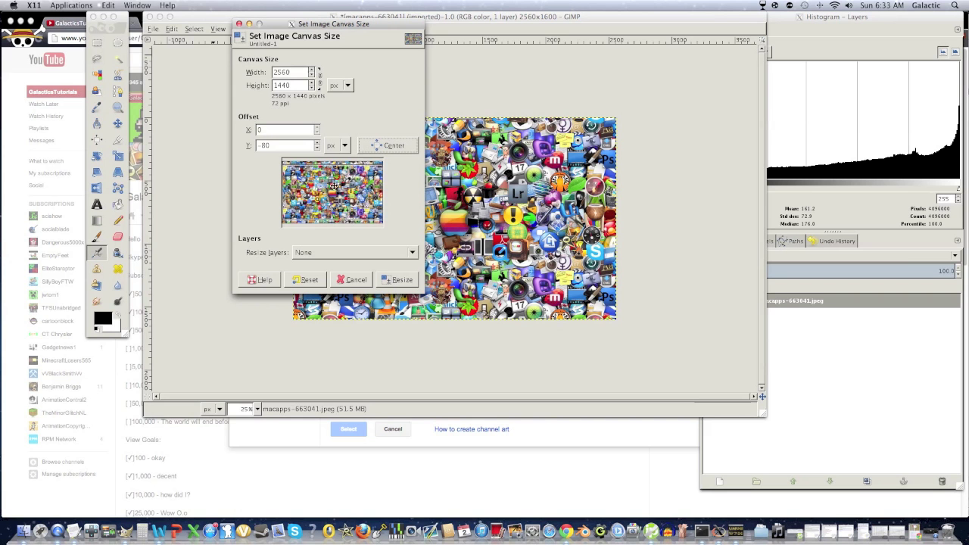
{"action": "left_click", "coordinate": [402, 279]}
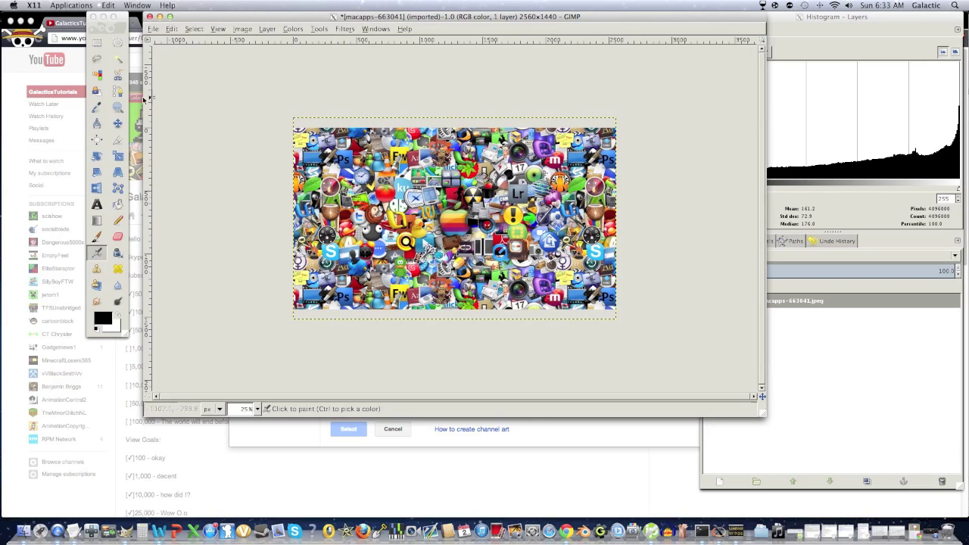
- Draw a text box across the banner's upper middle and type GalacticsTutorials
{"action": "left_click", "coordinate": [153, 28]}
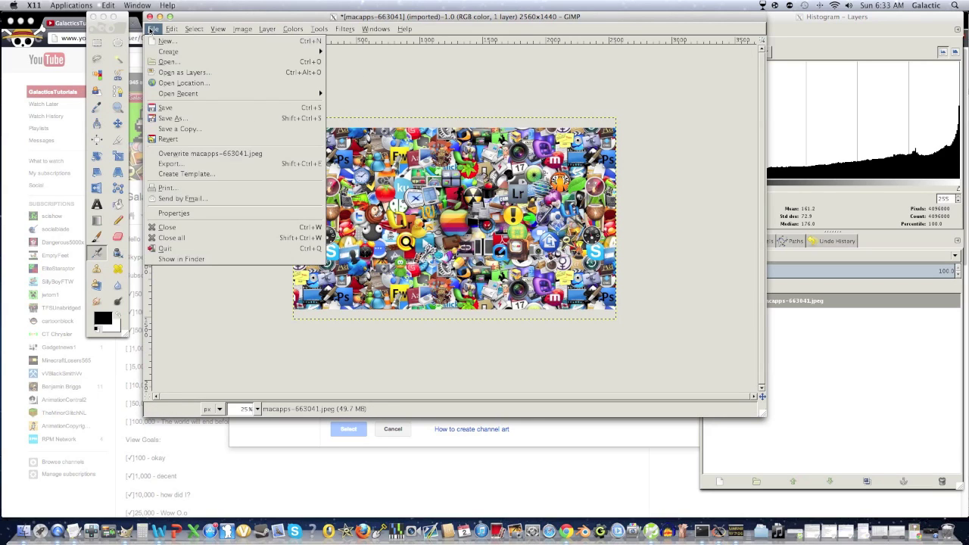
{"action": "left_click", "coordinate": [151, 29]}
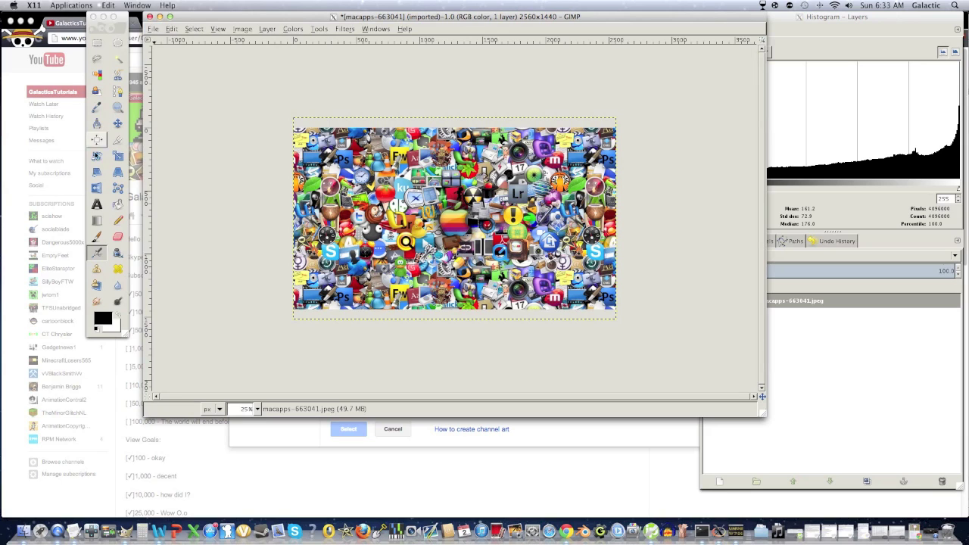
{"action": "left_click", "coordinate": [97, 203]}
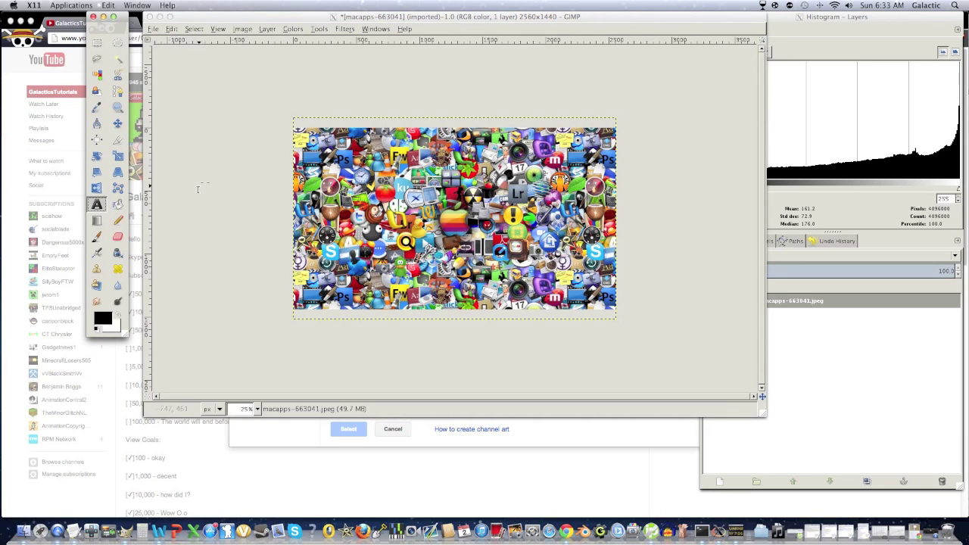
{"action": "left_click", "coordinate": [376, 191]}
{"action": "left_click_drag", "start_coordinate": [372, 189], "coordinate": [533, 251]}
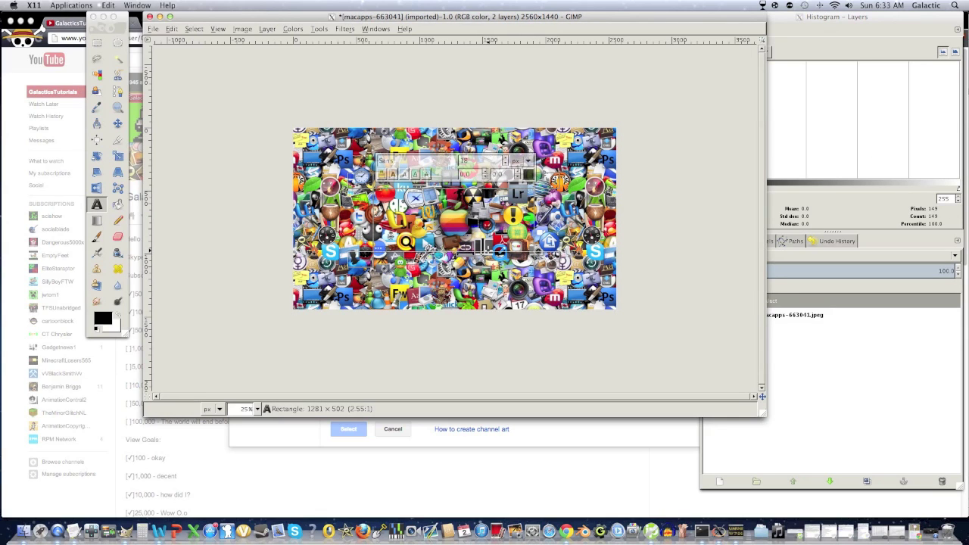
{"action": "type", "text": "GalacticsTutori"}
{"action": "left_click", "coordinate": [927, 376]}
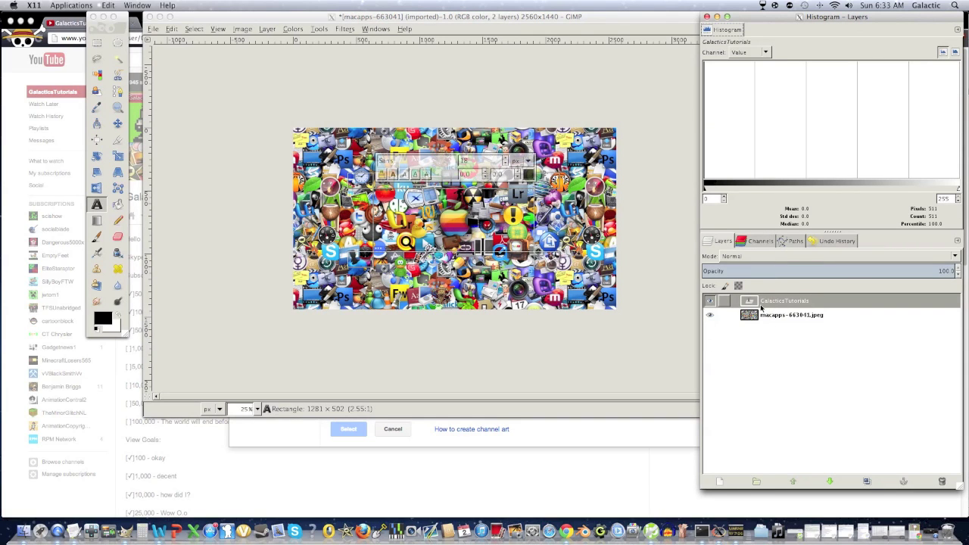
{"action": "left_click", "coordinate": [431, 196]}
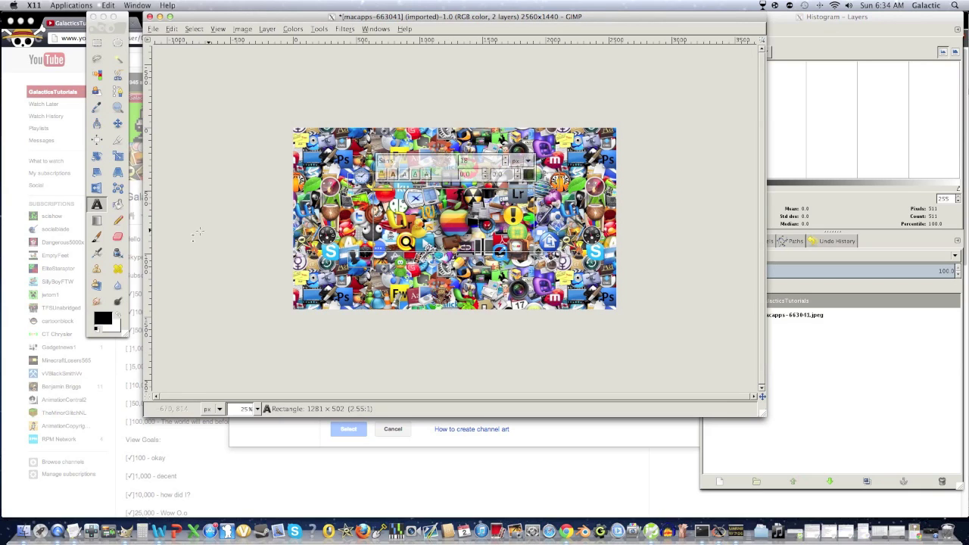
- Set the Text tool options to size 72, centre justification and Use editor
{"action": "left_click", "coordinate": [96, 205]}
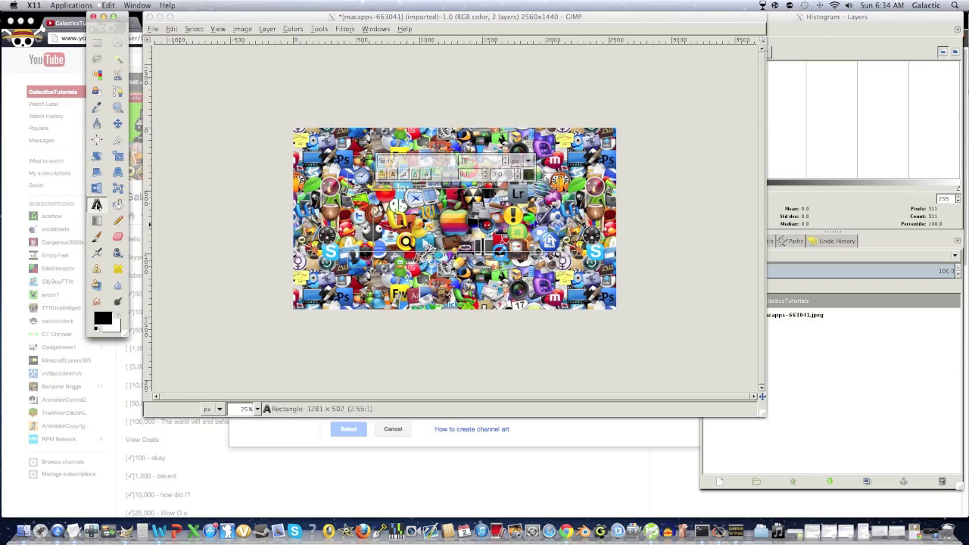
{"action": "double_click", "coordinate": [107, 207]}
{"action": "left_click_drag", "start_coordinate": [106, 131], "coordinate": [130, 17]}
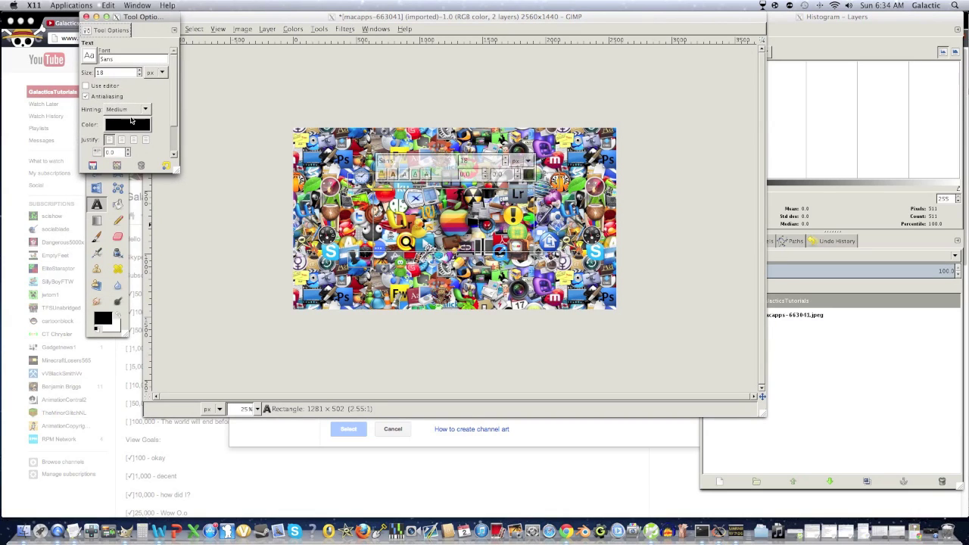
{"action": "left_click", "coordinate": [140, 71]}
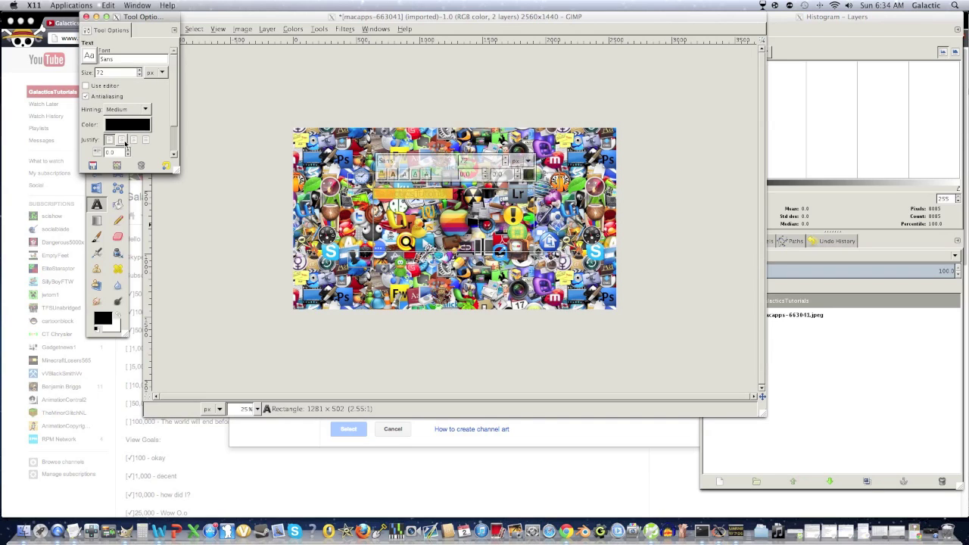
{"action": "left_click", "coordinate": [133, 141]}
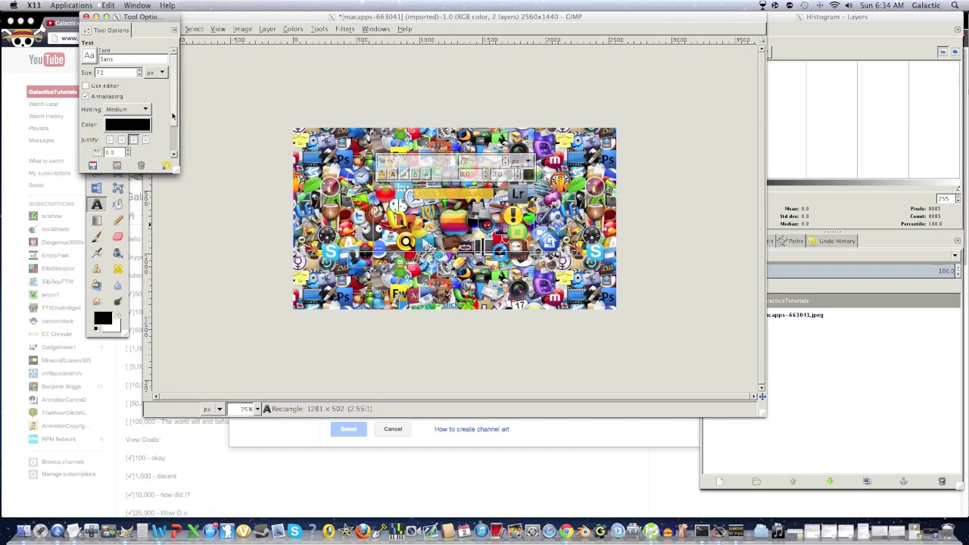
{"action": "left_click_drag", "start_coordinate": [172, 115], "coordinate": [175, 94]}
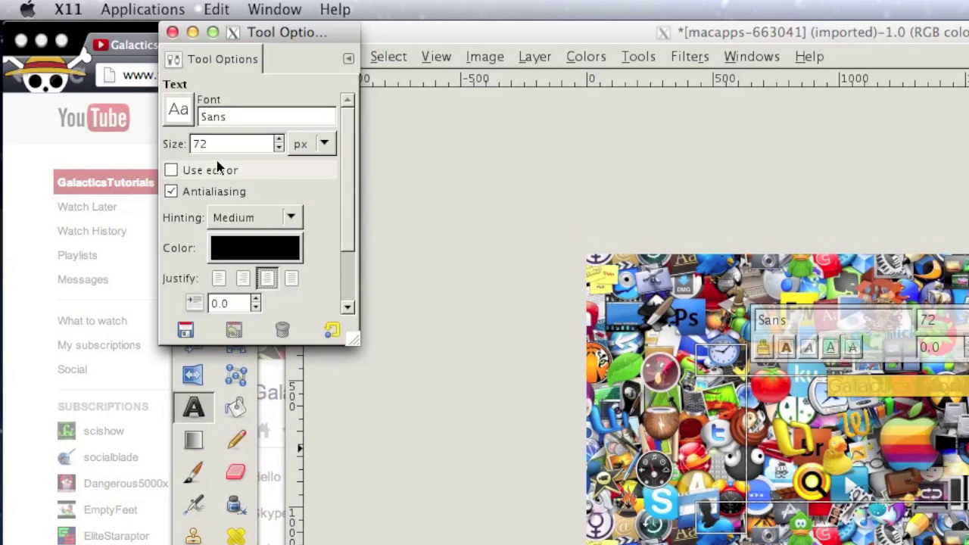
{"action": "left_click", "coordinate": [86, 86]}
{"action": "left_click", "coordinate": [172, 172]}
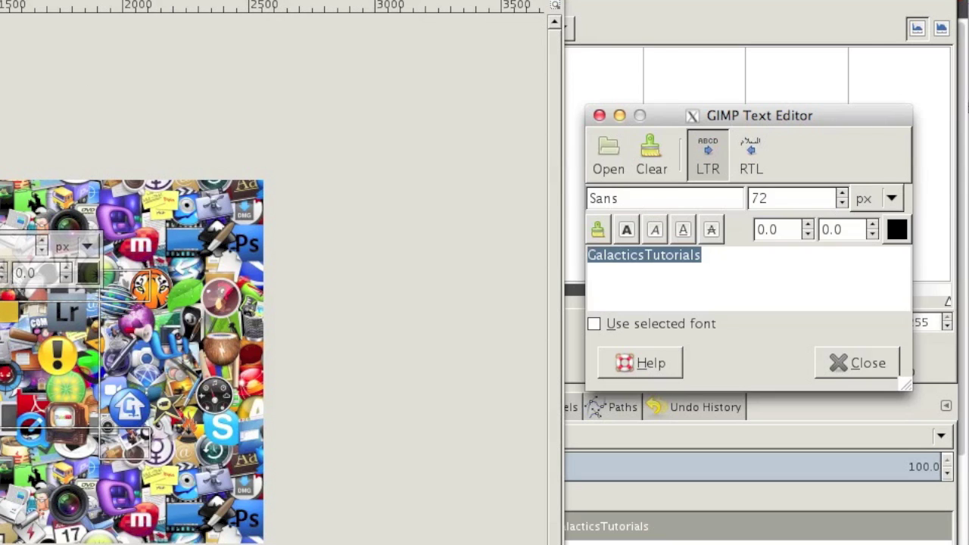
- Make the GalacticsTutorials text bold in the Arial Black Heavy font
{"action": "left_click", "coordinate": [626, 229]}
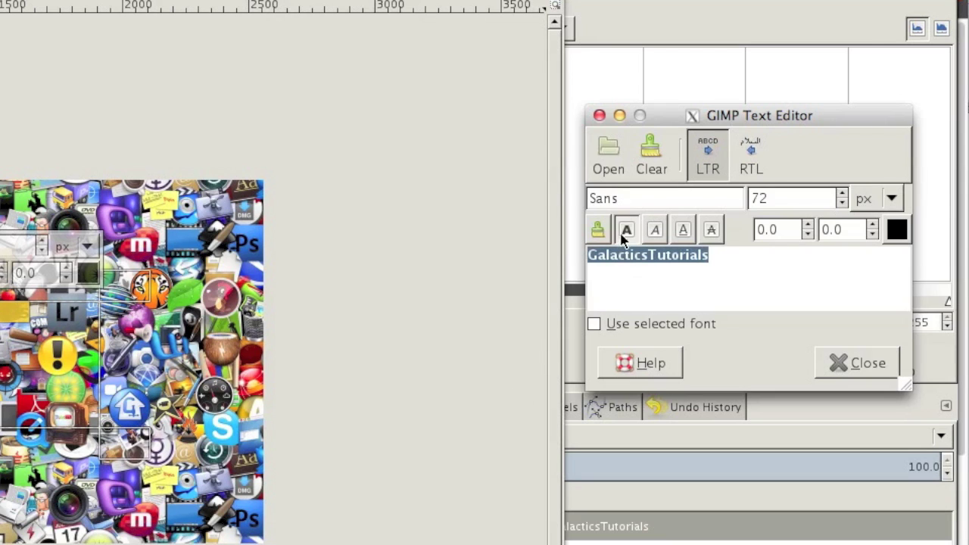
{"action": "left_click", "coordinate": [668, 200]}
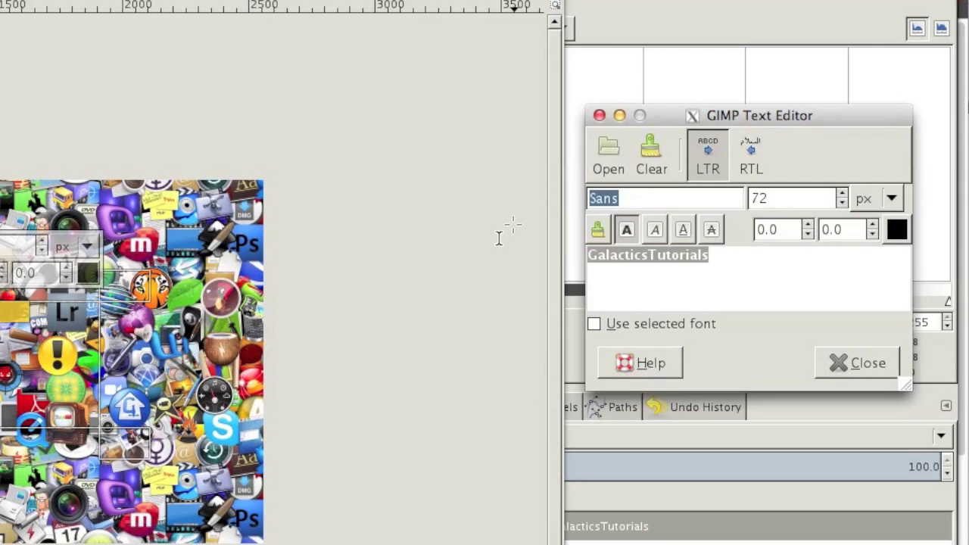
{"action": "type", "text": "Arial"}
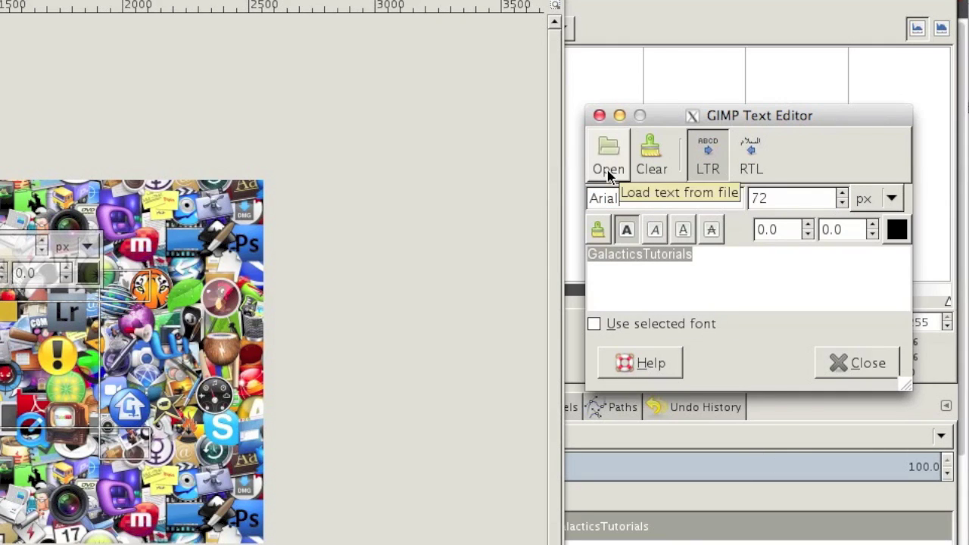
{"action": "type", "text": " h"}
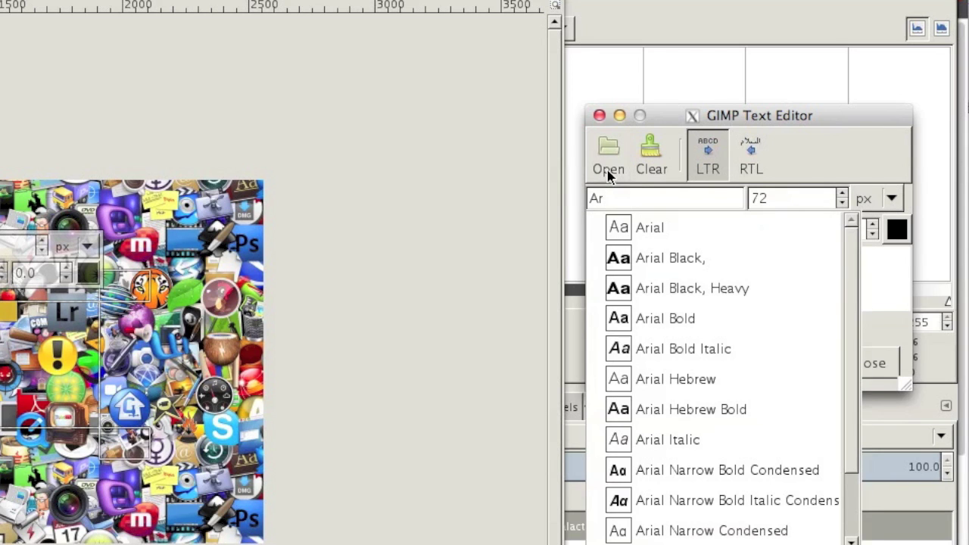
{"action": "left_click", "coordinate": [687, 288]}
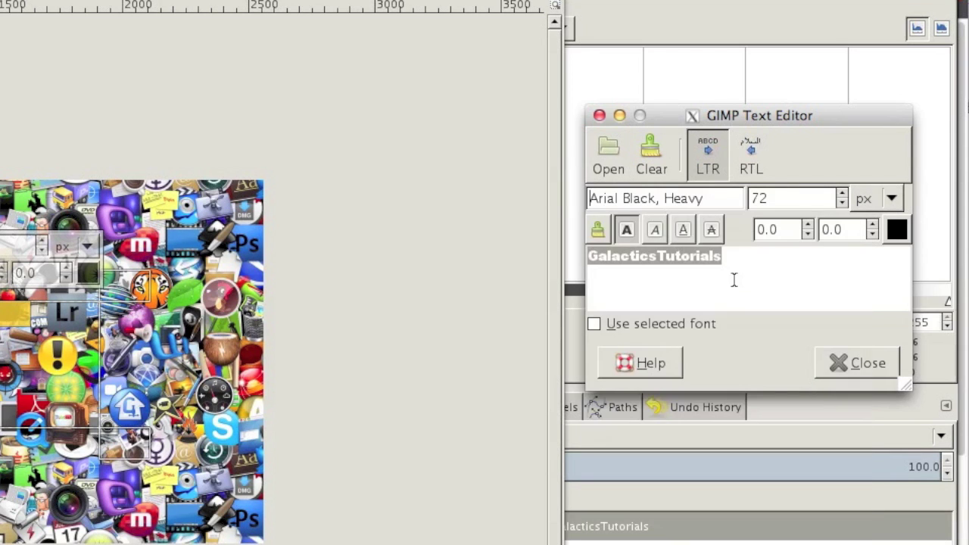
- Adjust the text size to 125 px
{"action": "left_click_drag", "start_coordinate": [840, 198], "coordinate": [841, 197]}
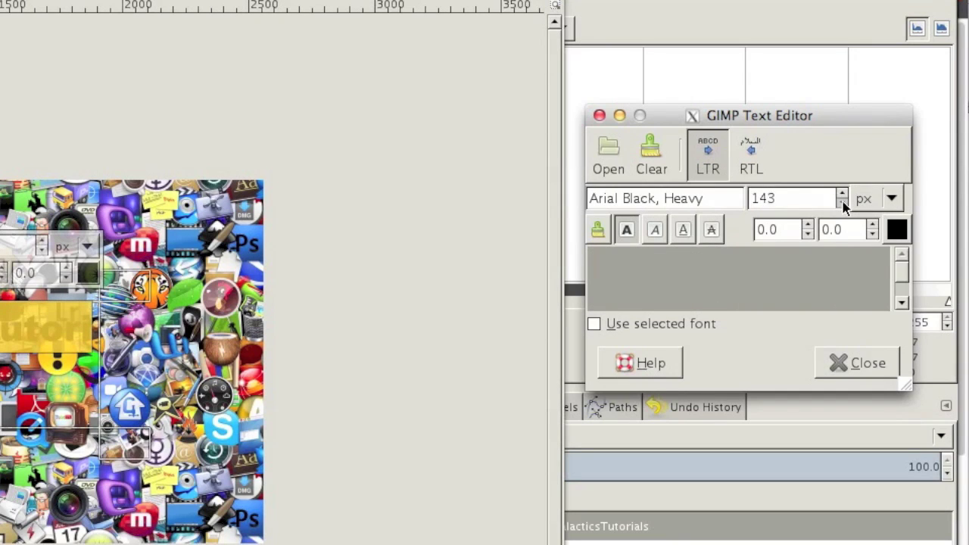
{"action": "left_click", "coordinate": [842, 202]}
{"action": "left_click", "coordinate": [842, 202]}
{"action": "left_click", "coordinate": [842, 202]}
{"action": "left_click", "coordinate": [842, 202]}
{"action": "left_click", "coordinate": [842, 203]}
{"action": "left_click", "coordinate": [842, 202]}
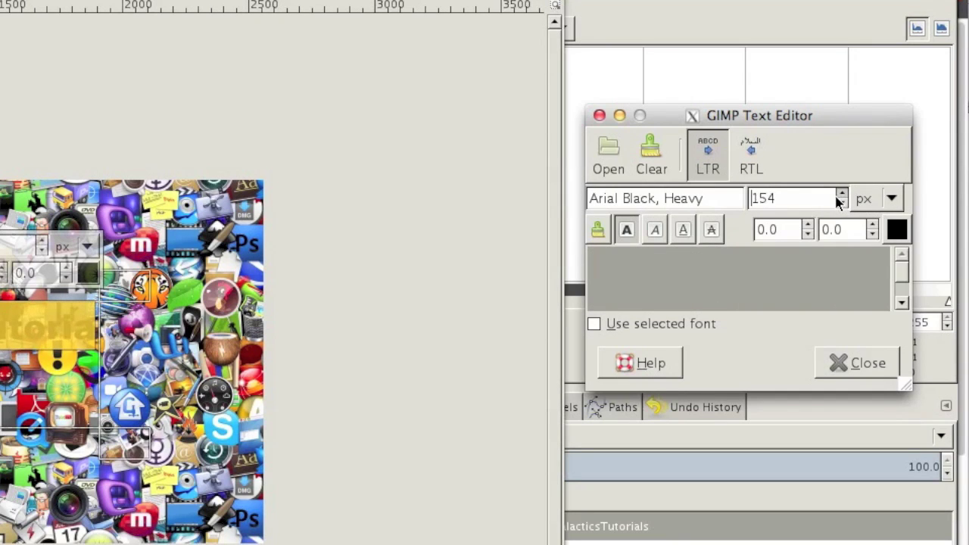
{"action": "left_click", "coordinate": [839, 196]}
{"action": "left_click", "coordinate": [839, 196]}
{"action": "left_click_drag", "start_coordinate": [842, 202], "coordinate": [842, 202]}
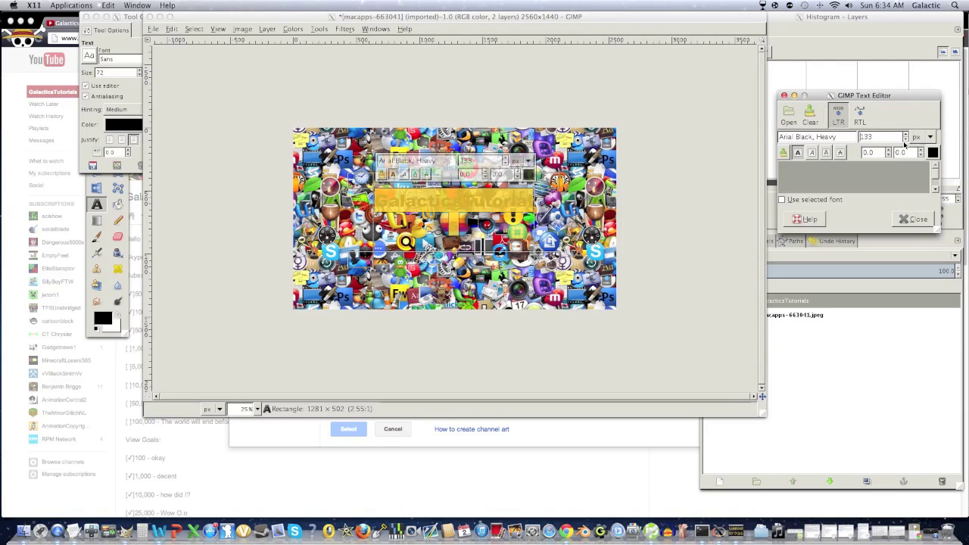
{"action": "left_click_drag", "start_coordinate": [905, 140], "coordinate": [910, 146]}
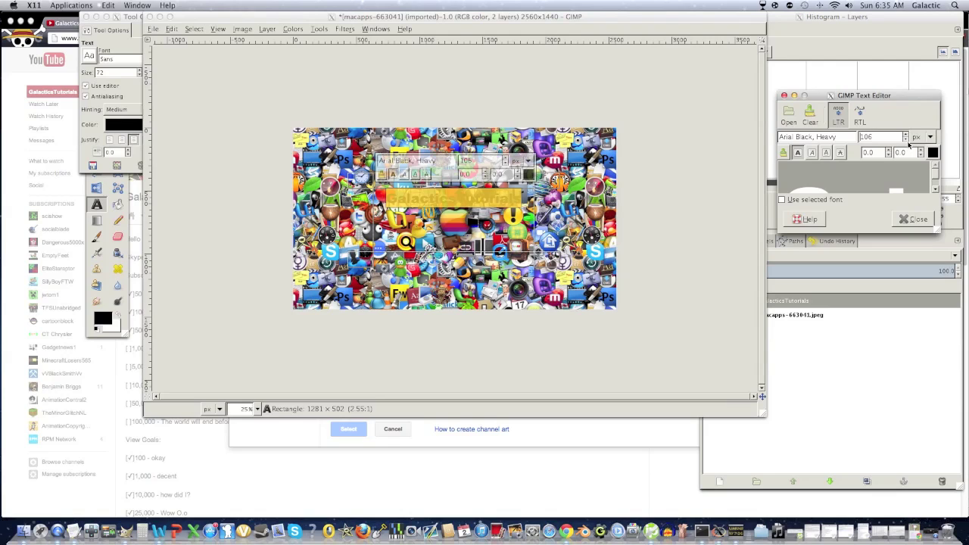
{"action": "left_click", "coordinate": [907, 137]}
{"action": "left_click", "coordinate": [907, 137]}
{"action": "left_click", "coordinate": [907, 137]}
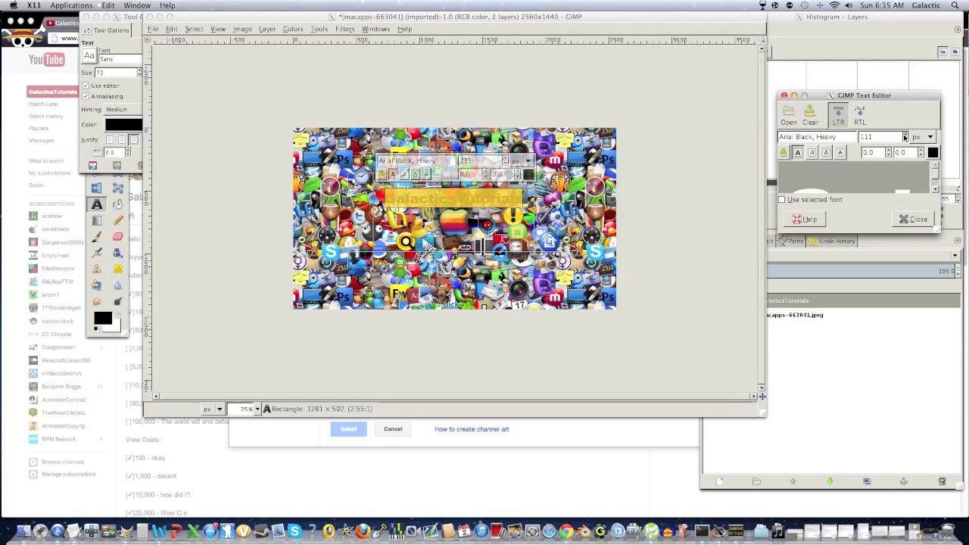
{"action": "left_click_drag", "start_coordinate": [904, 136], "coordinate": [904, 136]}
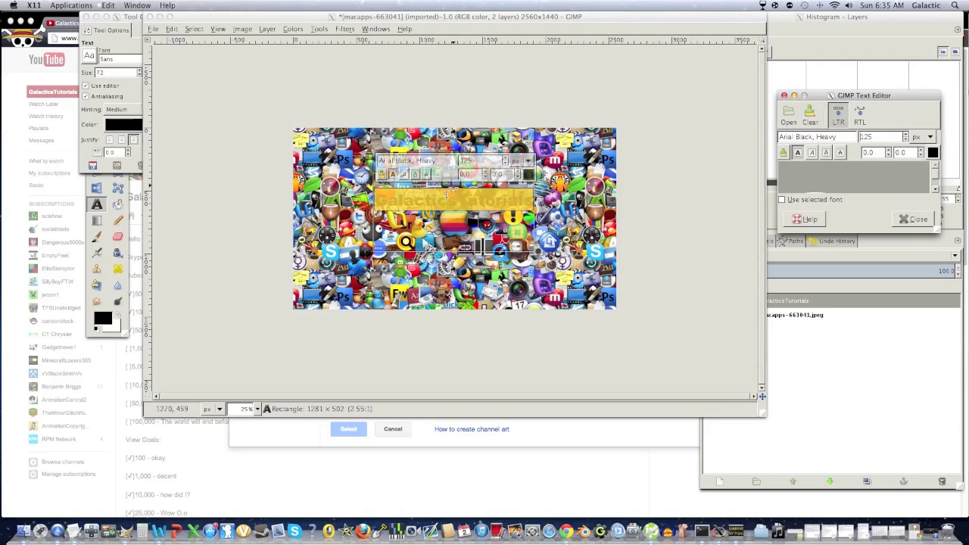
- Shorten the text box so it fits around the text
{"action": "left_click", "coordinate": [446, 252]}
{"action": "left_click_drag", "start_coordinate": [450, 254], "coordinate": [451, 225]}
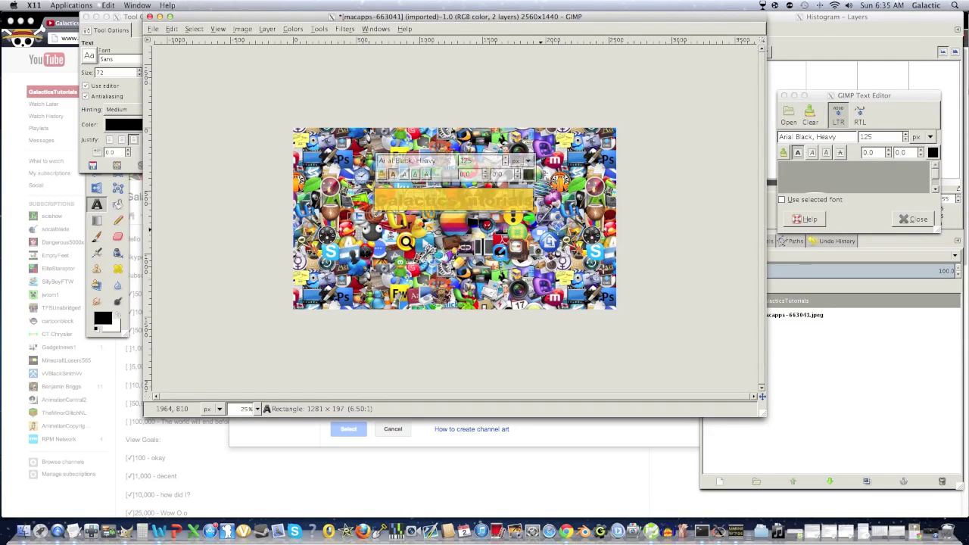
{"action": "left_click", "coordinate": [800, 389]}
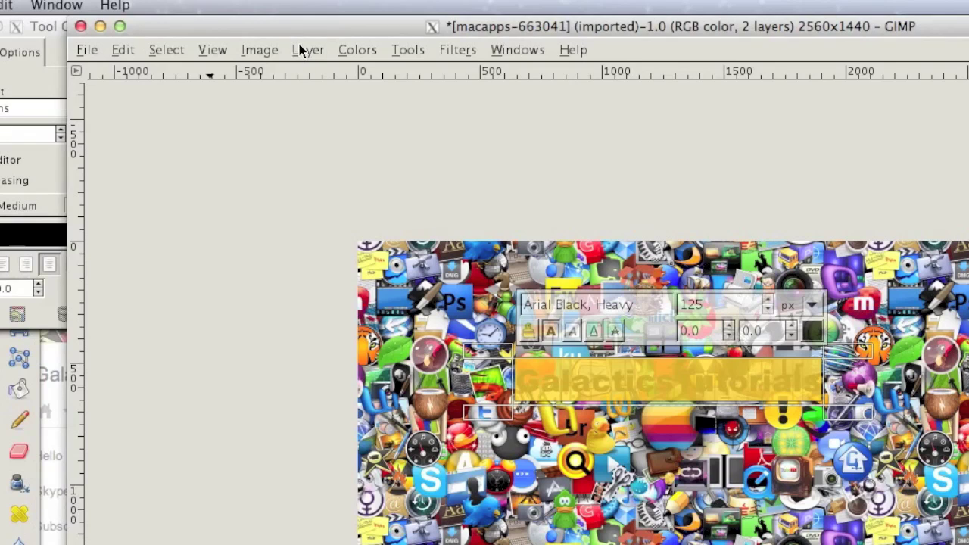
- Autocrop the GalacticsTutorials text layer, then clear the selection with Select > None
{"action": "left_click", "coordinate": [266, 29]}
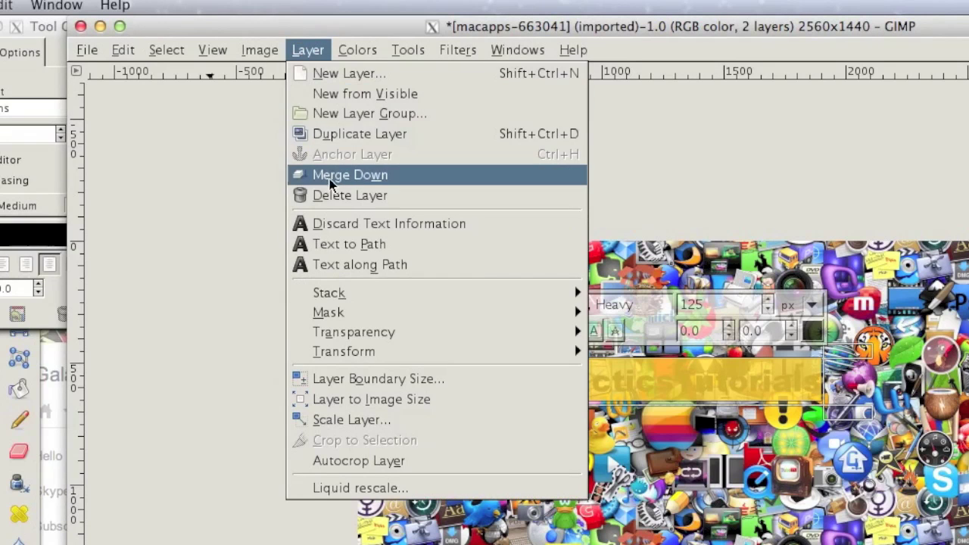
{"action": "left_click", "coordinate": [388, 461]}
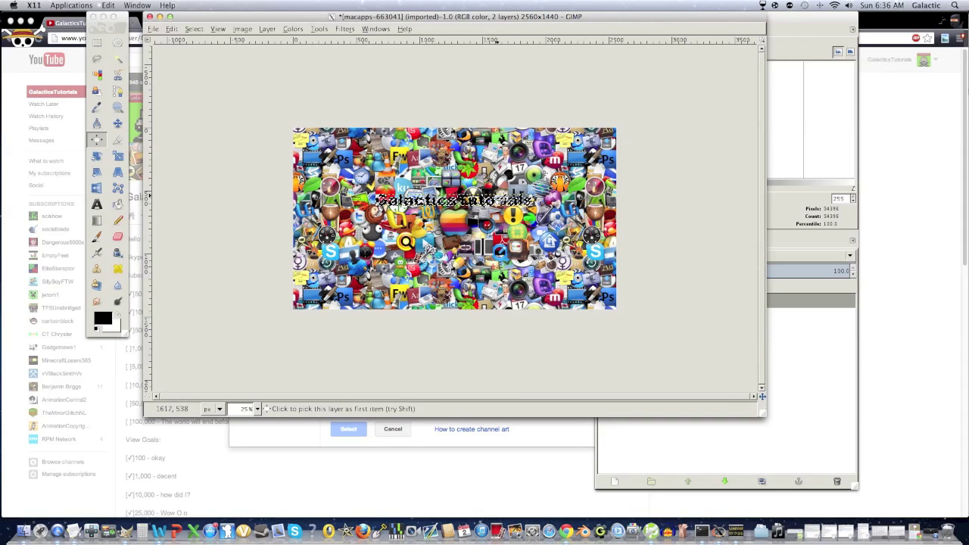
{"action": "left_click", "coordinate": [194, 28]}
{"action": "left_click", "coordinate": [204, 47]}
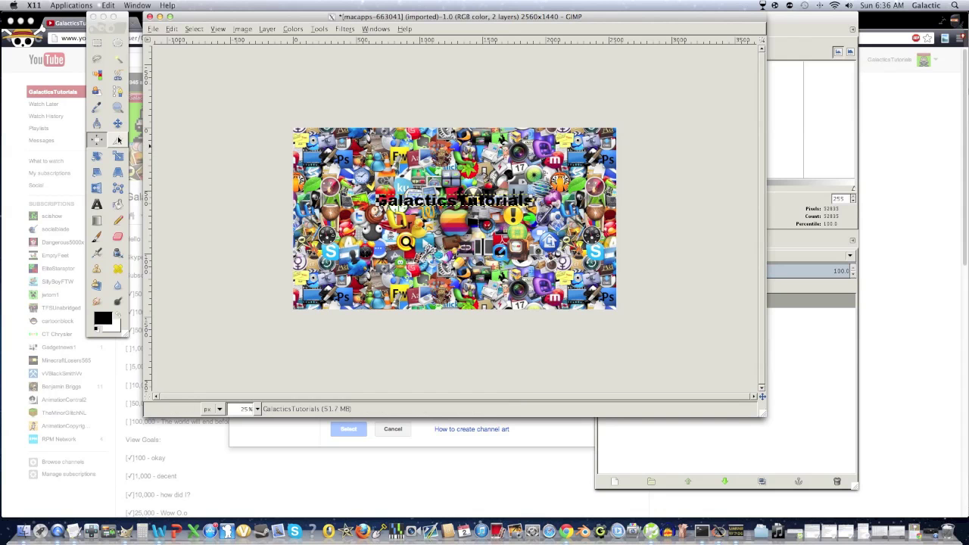
{"action": "left_click", "coordinate": [96, 142]}
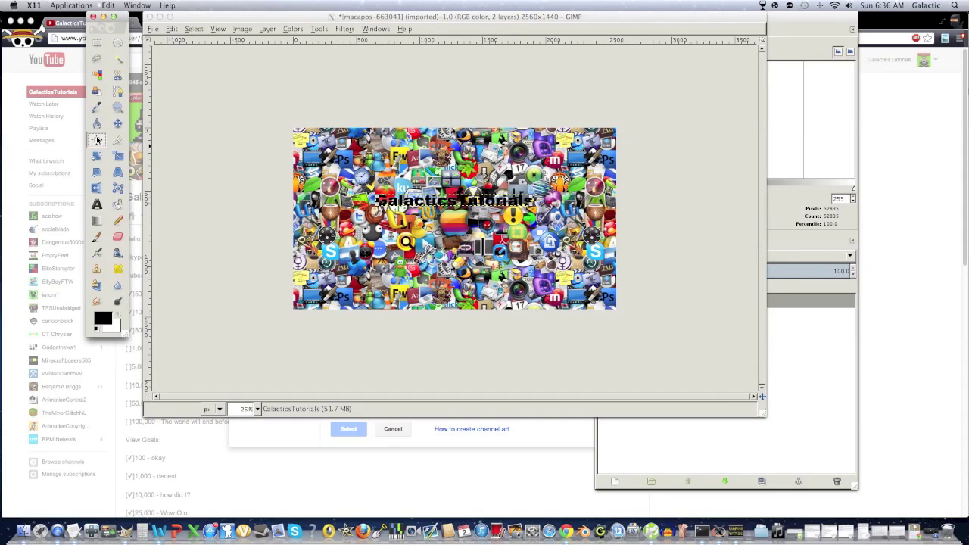
- Align the title to the banner's vertical middle, relative to First item
{"action": "double_click", "coordinate": [97, 140]}
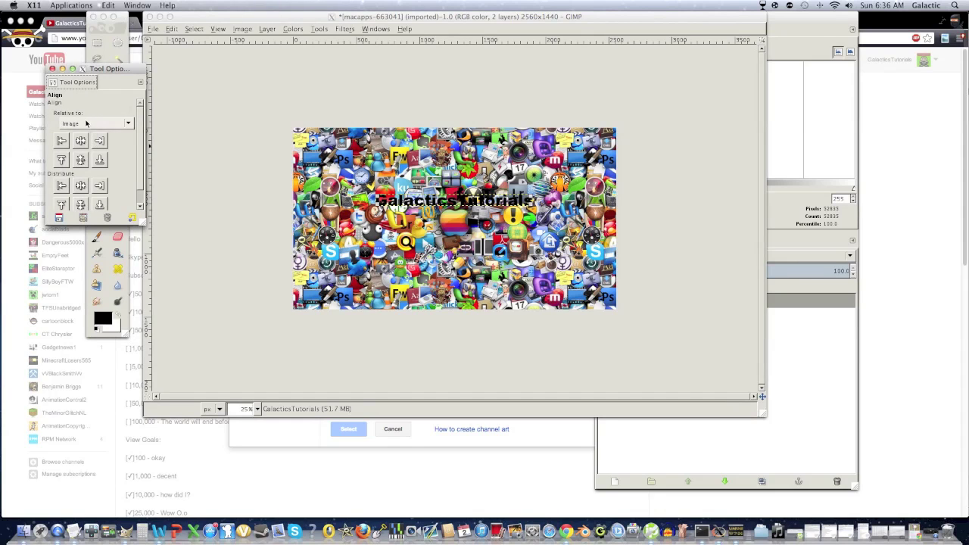
{"action": "left_click", "coordinate": [85, 123]}
{"action": "left_click", "coordinate": [75, 112]}
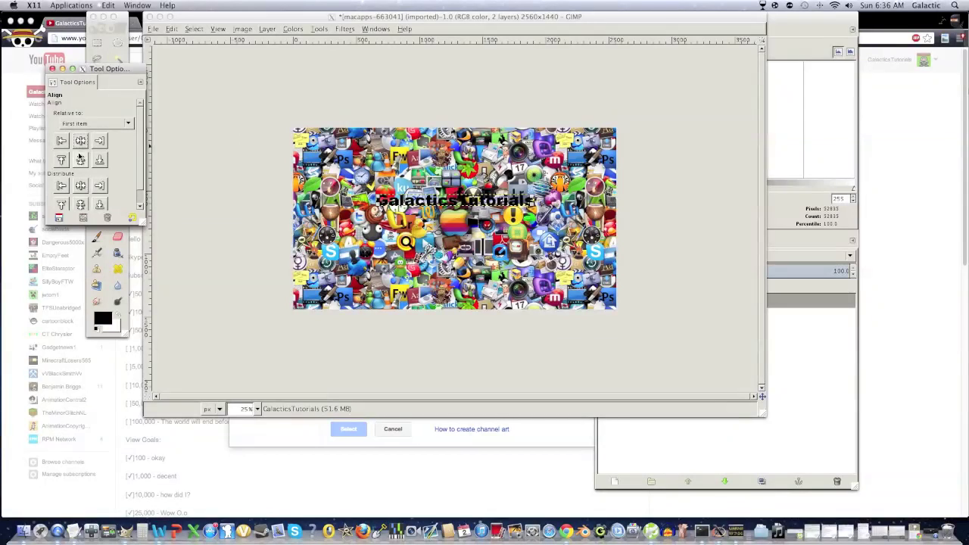
{"action": "left_click", "coordinate": [164, 321]}
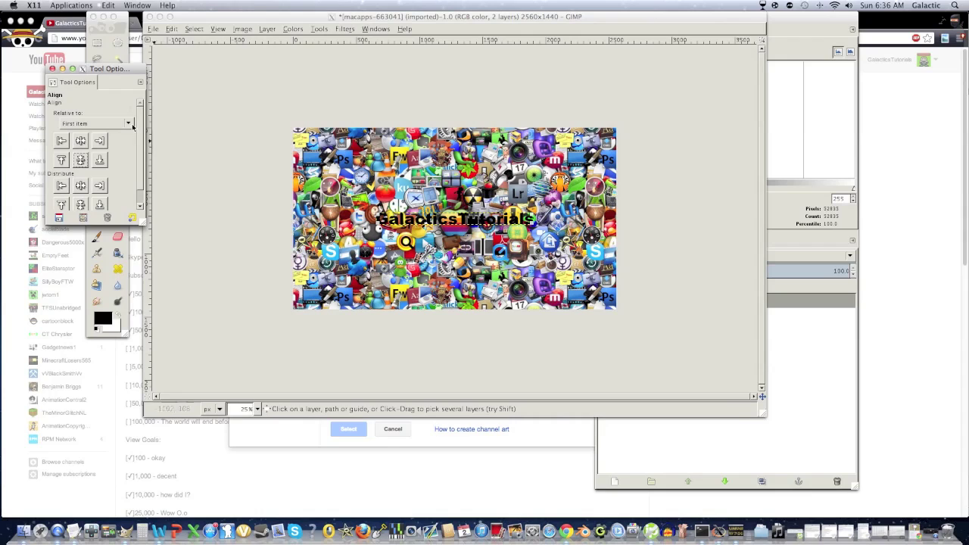
{"action": "left_click", "coordinate": [97, 43]}
{"action": "left_click", "coordinate": [97, 43]}
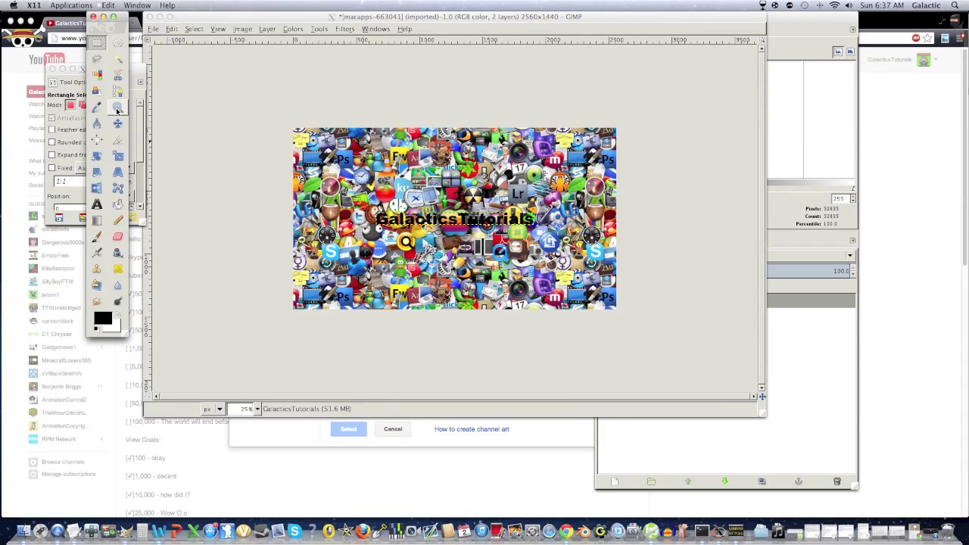
- Select the shape of the GalacticsTutorials letters from the Layers list
{"action": "left_click", "coordinate": [799, 296]}
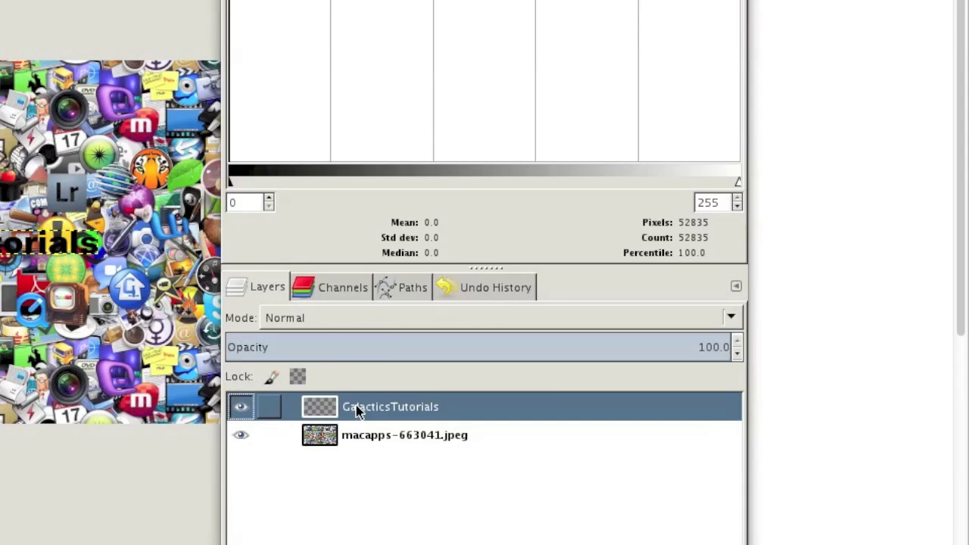
{"action": "right_click", "coordinate": [662, 301]}
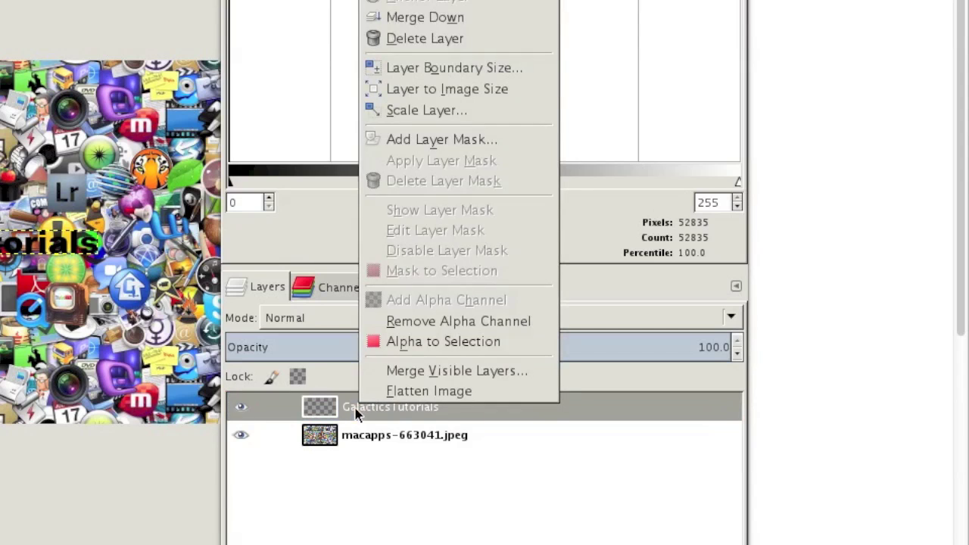
{"action": "left_click", "coordinate": [397, 347]}
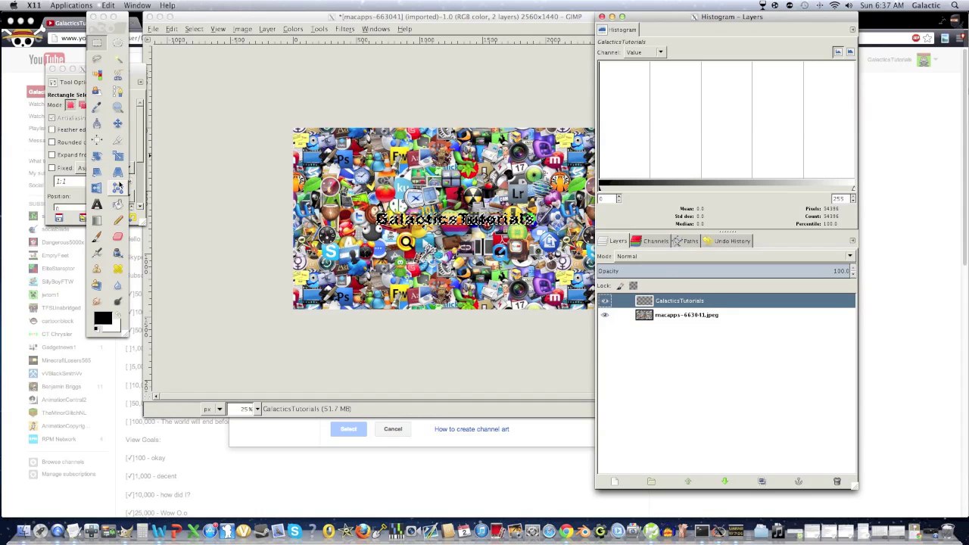
{"action": "left_click", "coordinate": [99, 320]}
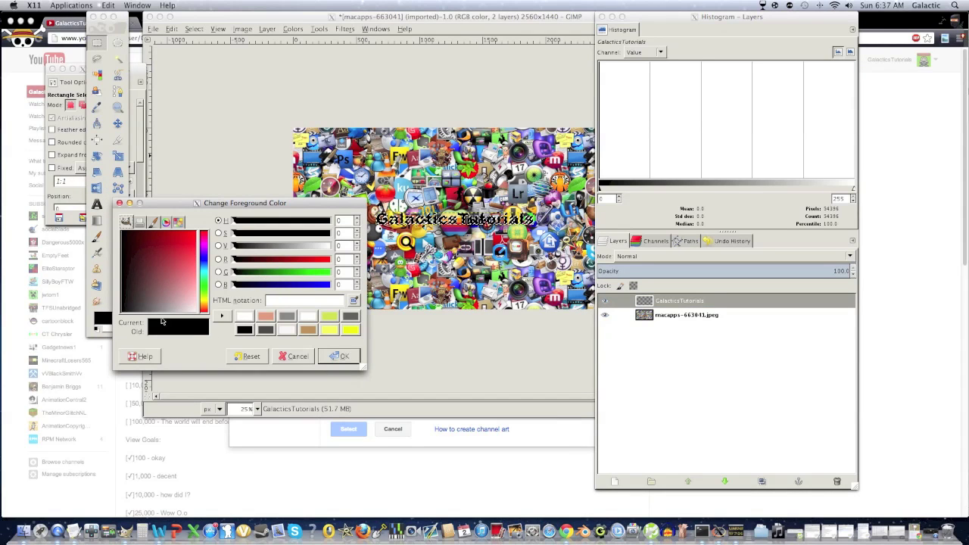
{"action": "left_click", "coordinate": [279, 356]}
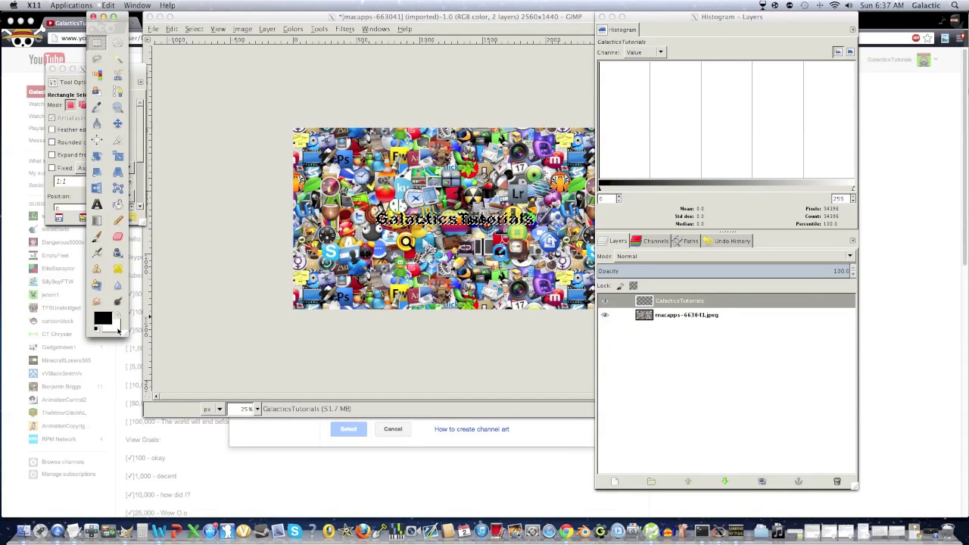
- Set the background colour to bright green 00ff60, then swap it to the foreground
{"action": "left_click", "coordinate": [116, 327]}
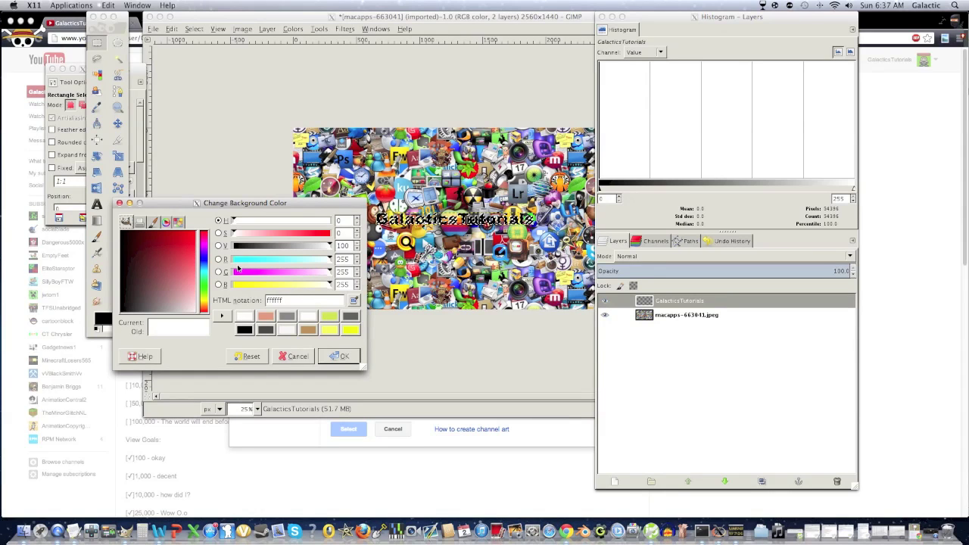
{"action": "left_click", "coordinate": [204, 284]}
{"action": "left_click_drag", "start_coordinate": [185, 257], "coordinate": [206, 227]}
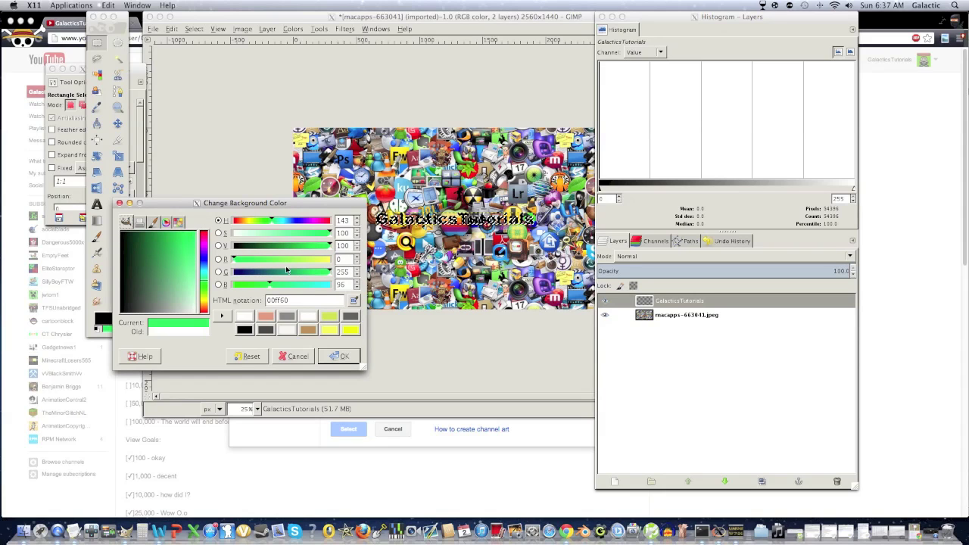
{"action": "left_click", "coordinate": [343, 356]}
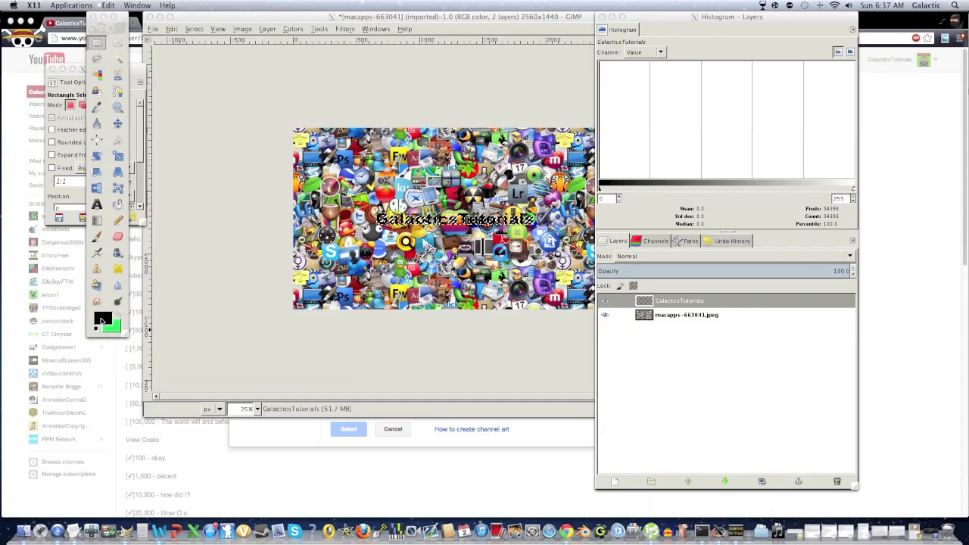
{"action": "left_click", "coordinate": [105, 322]}
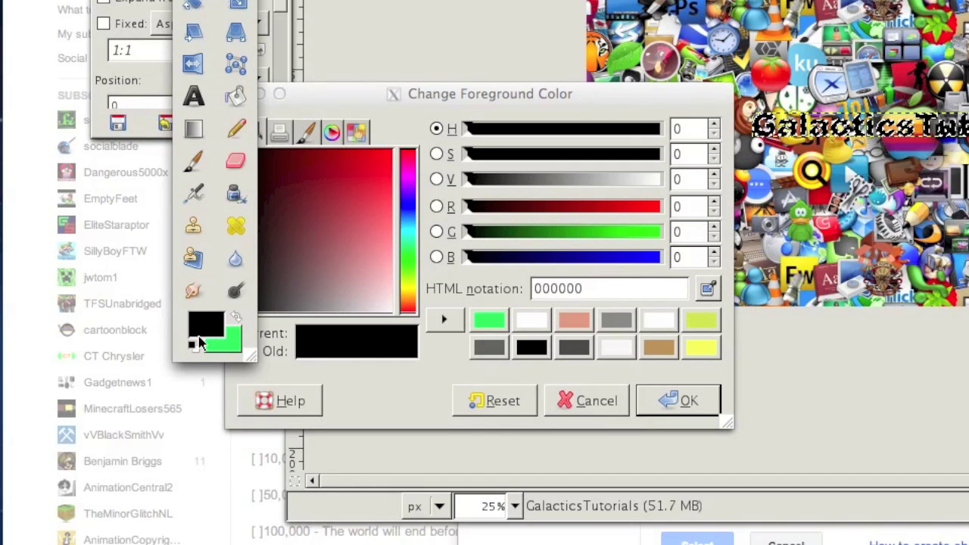
{"action": "left_click", "coordinate": [236, 317]}
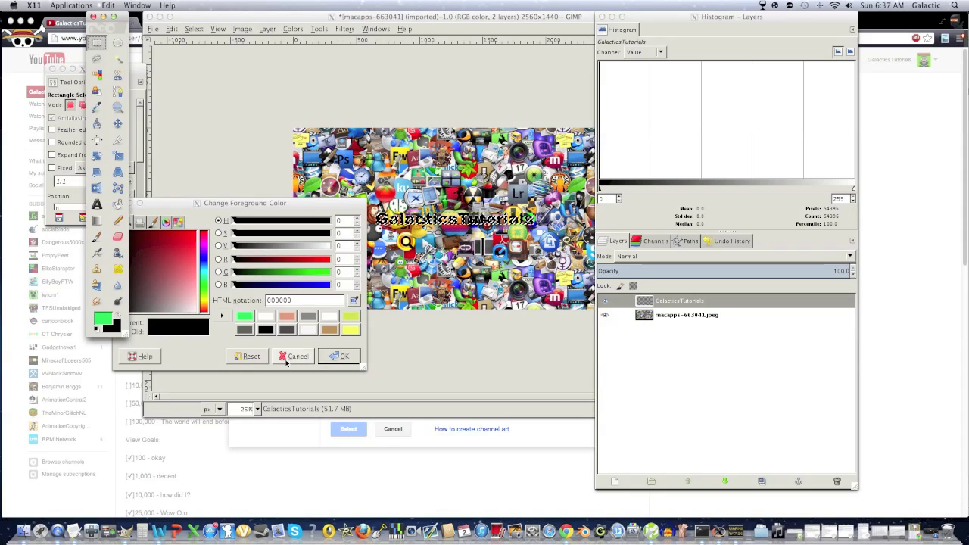
{"action": "left_click", "coordinate": [294, 358]}
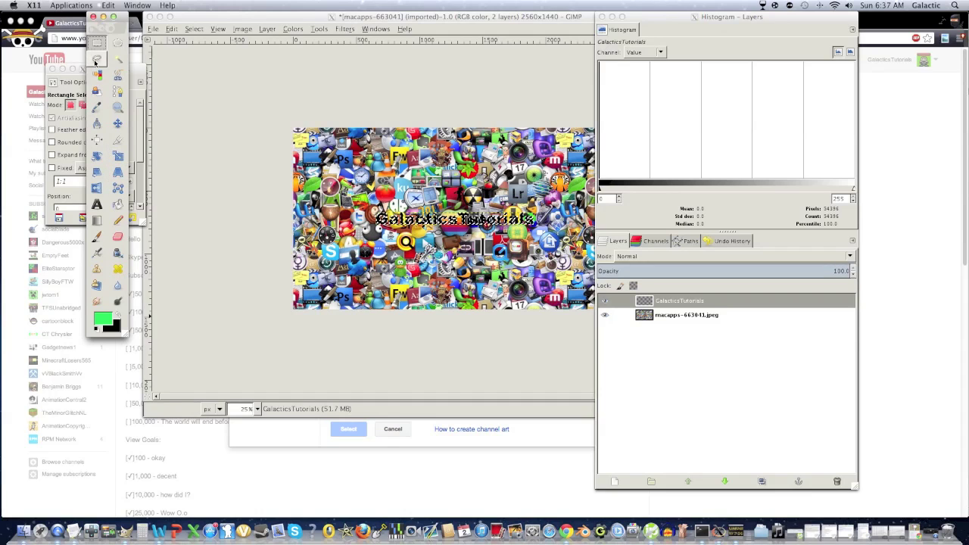
- Drag a radial Blend gradient from the image centre outward across the GalacticsTutorials text
{"action": "left_click", "coordinate": [97, 221]}
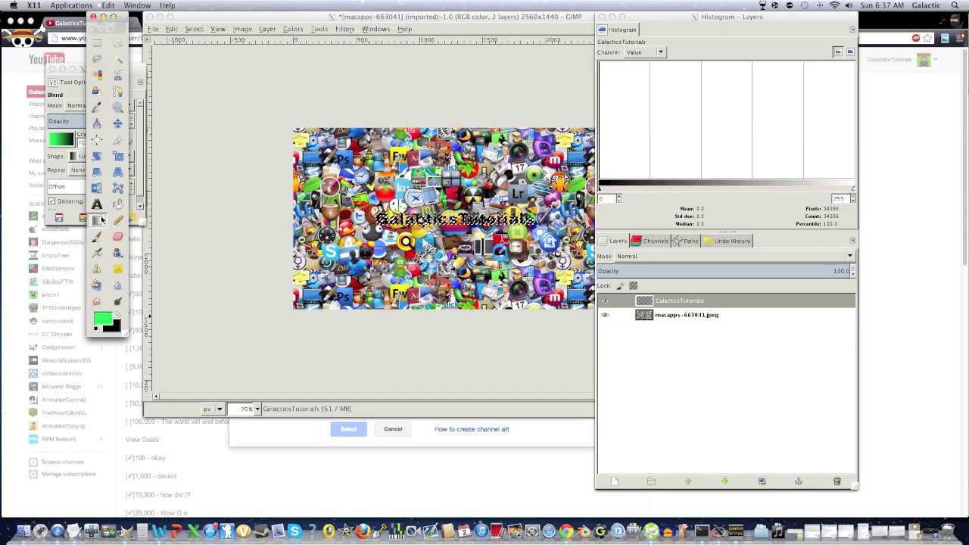
{"action": "left_click", "coordinate": [221, 259]}
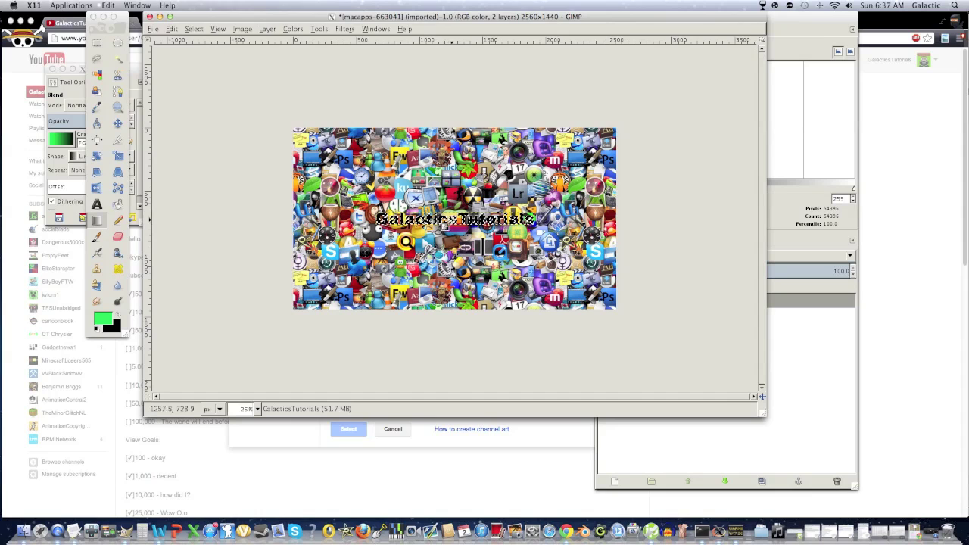
{"action": "left_click", "coordinate": [101, 221]}
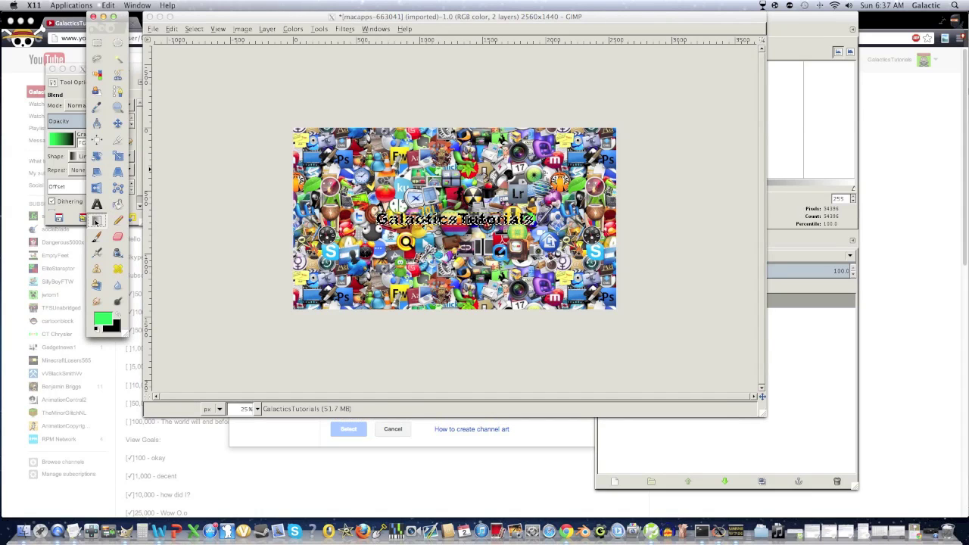
{"action": "left_click", "coordinate": [75, 139]}
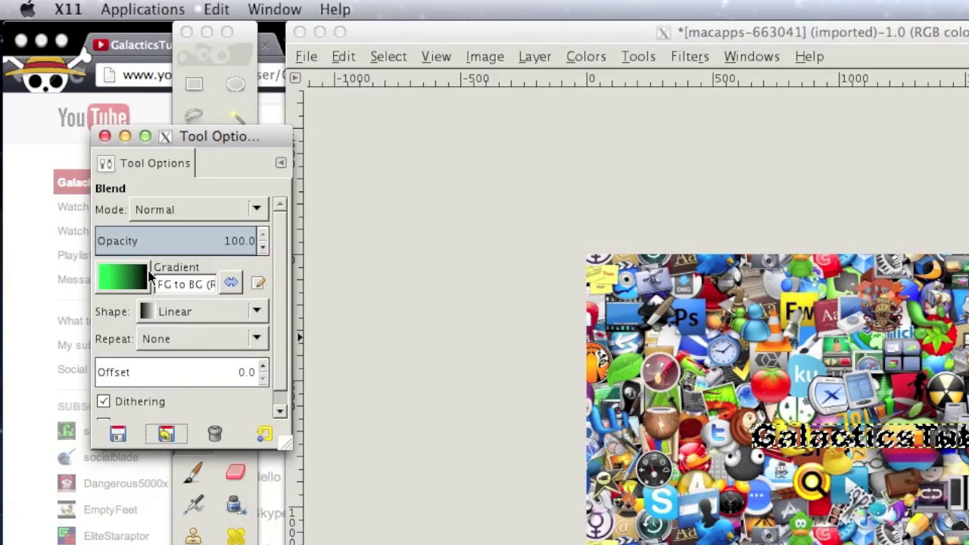
{"action": "left_click", "coordinate": [180, 315]}
{"action": "left_click", "coordinate": [195, 359]}
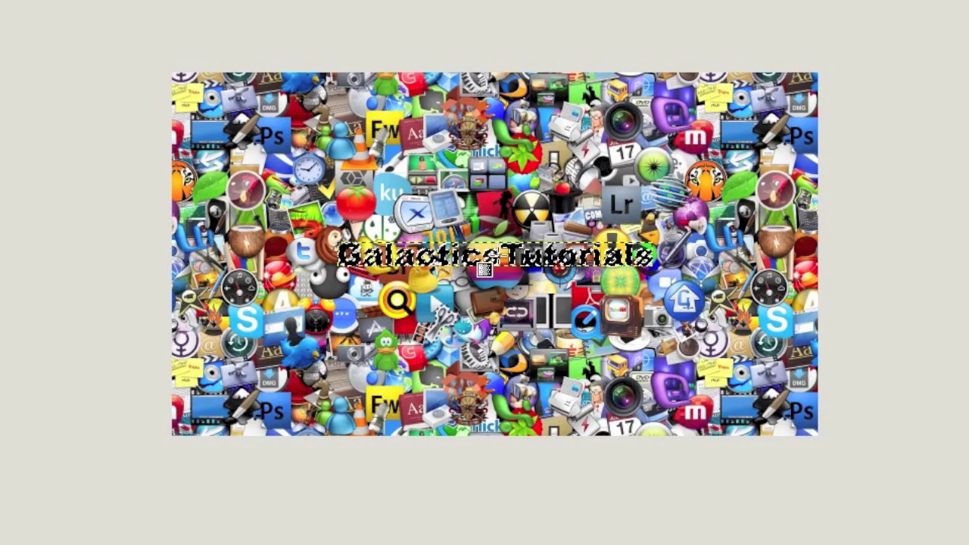
{"action": "left_click_drag", "start_coordinate": [485, 269], "coordinate": [160, 73]}
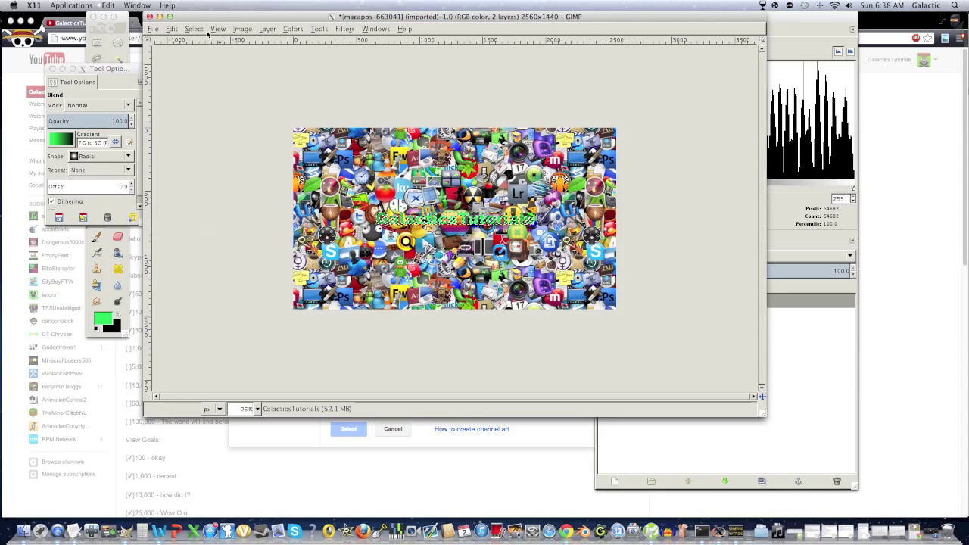
- Clear the selection with Select > None, then undo that to restore it
{"action": "left_click", "coordinate": [197, 30]}
{"action": "left_click", "coordinate": [198, 54]}
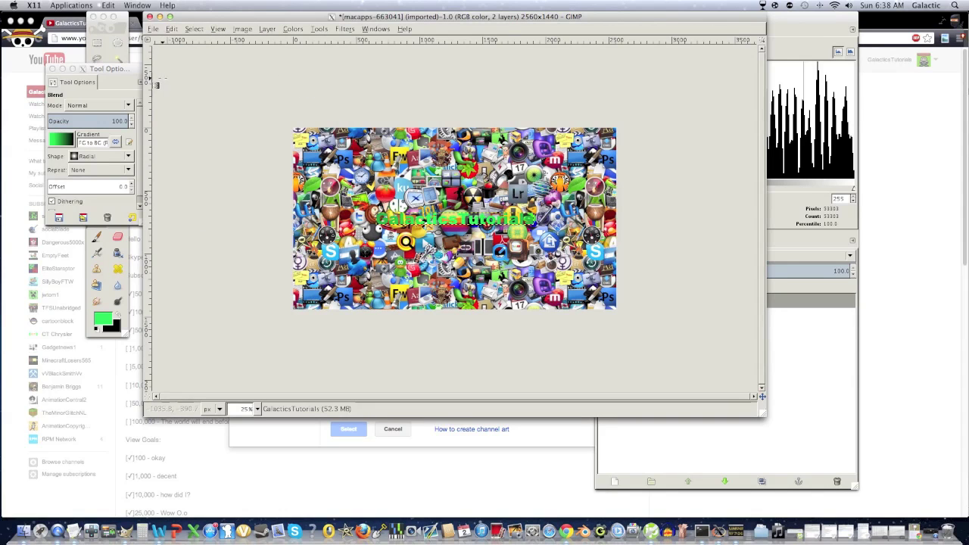
{"action": "left_click", "coordinate": [181, 28]}
{"action": "left_click", "coordinate": [182, 40]}
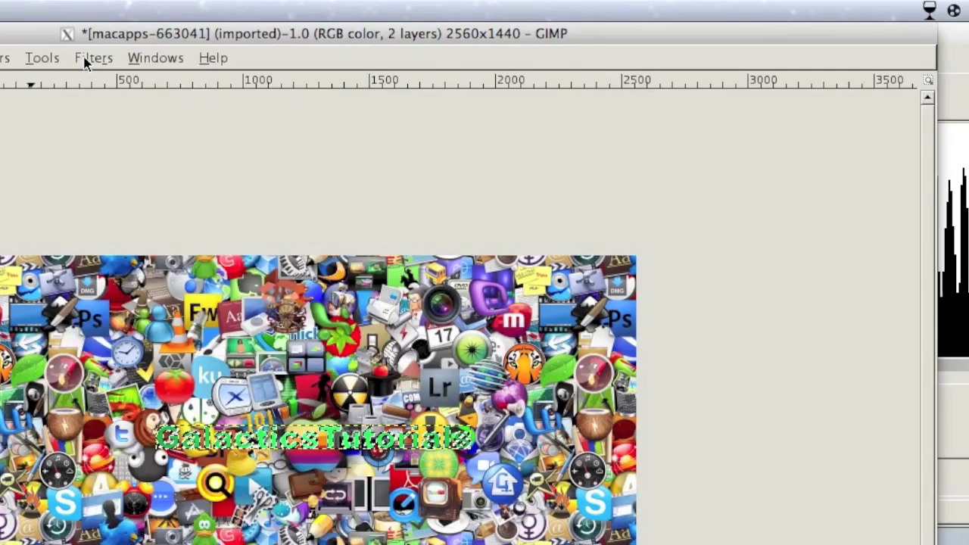
- Apply a black Drop Shadow with offsets X and Y 0, blur 15 and opacity 100
{"action": "left_click", "coordinate": [341, 30]}
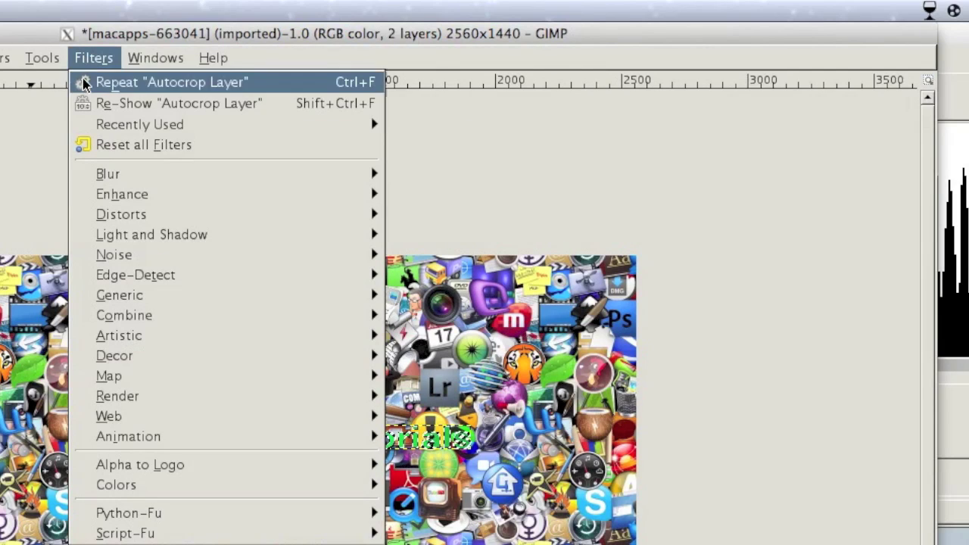
{"action": "mouse_move", "coordinate": [106, 235]}
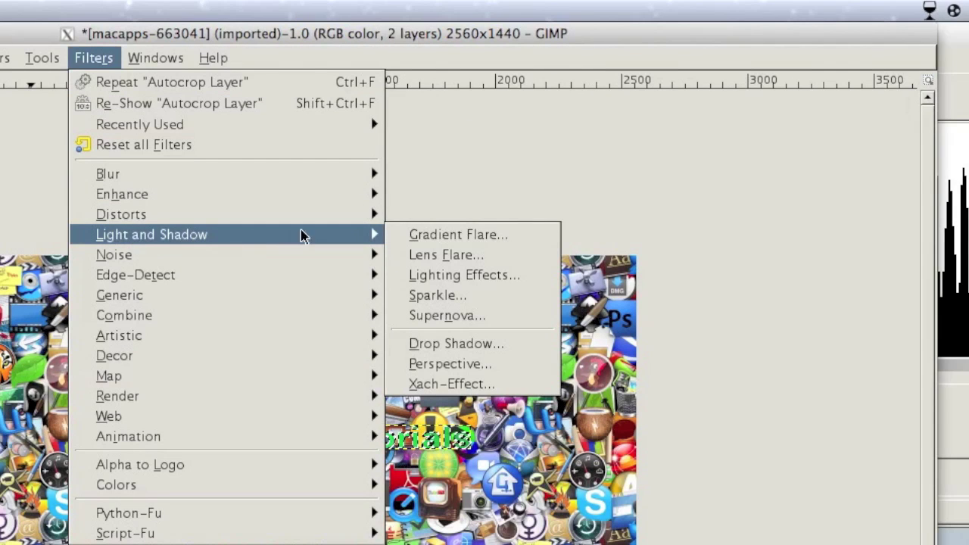
{"action": "left_click", "coordinate": [455, 343]}
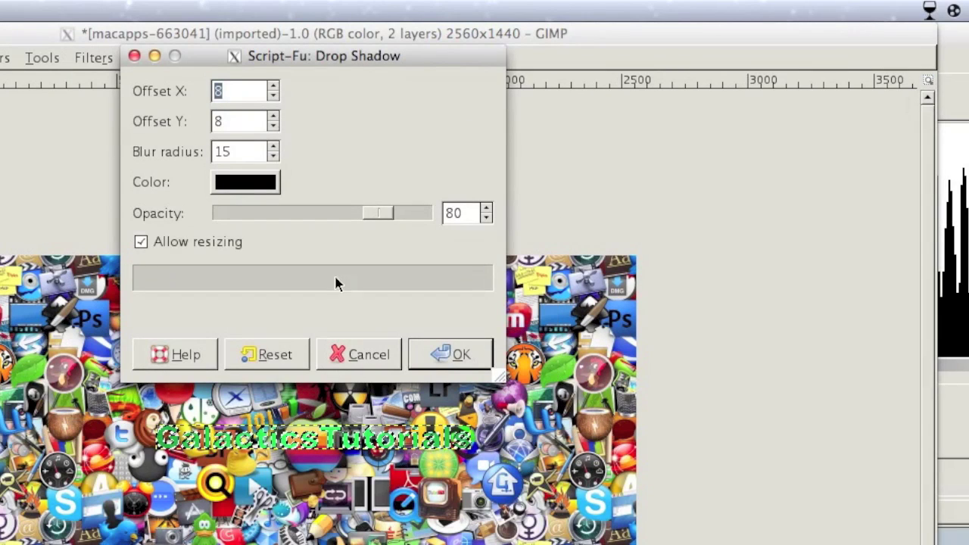
{"action": "type", "text": "0"}
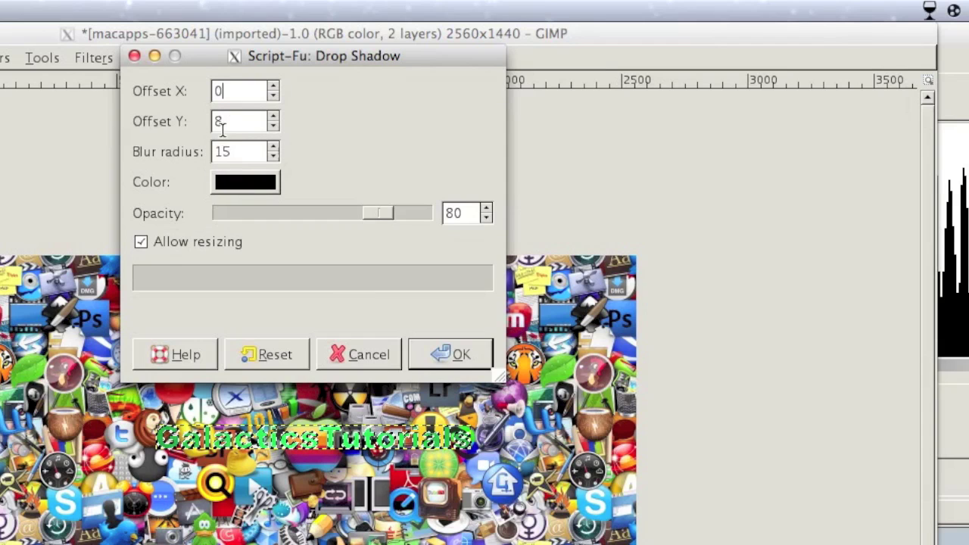
{"action": "double_click", "coordinate": [219, 121]}
{"action": "type", "text": "0"}
{"action": "left_click_drag", "start_coordinate": [392, 213], "coordinate": [438, 215]}
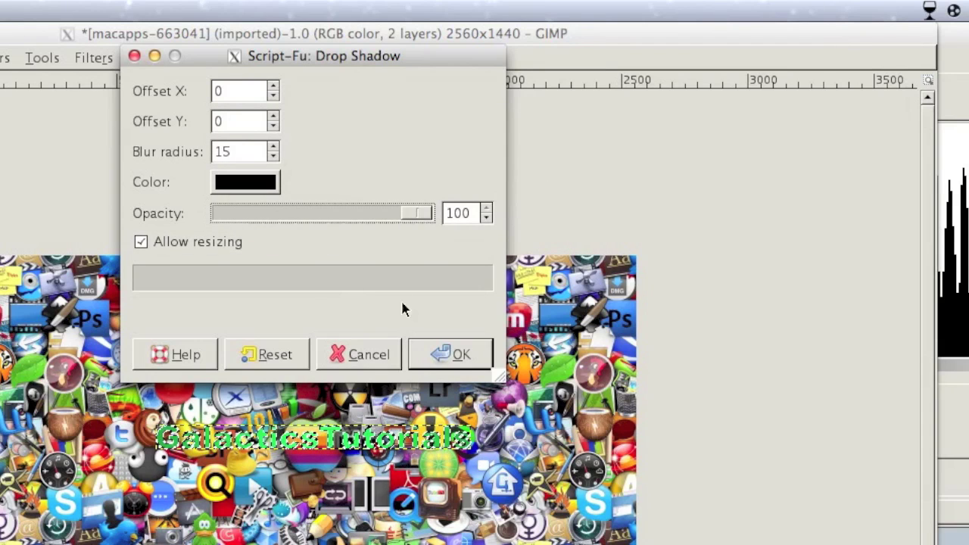
{"action": "left_click", "coordinate": [439, 353]}
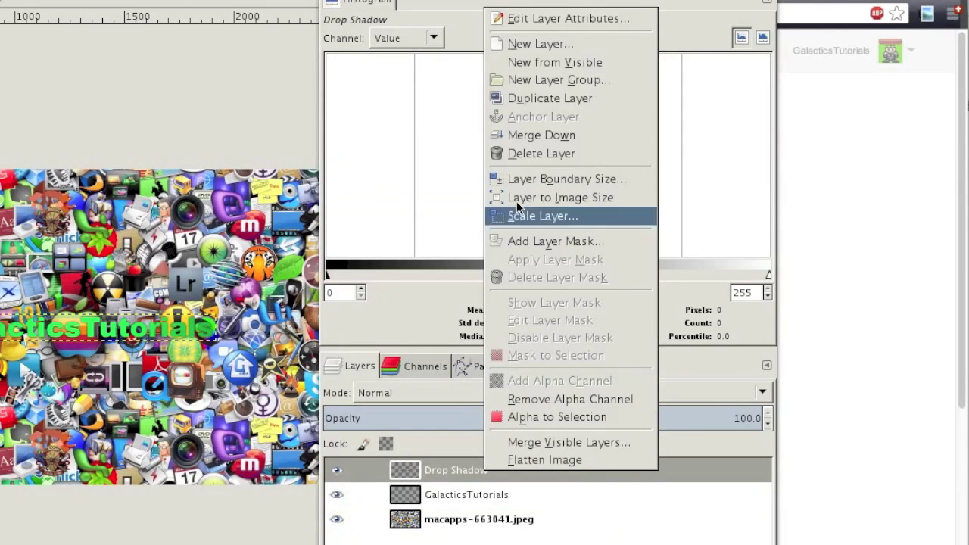
- Duplicate the Drop Shadow layer five times, creating copies up to Drop Shadow copy #5
{"action": "left_click", "coordinate": [530, 98]}
{"action": "right_click", "coordinate": [439, 475]}
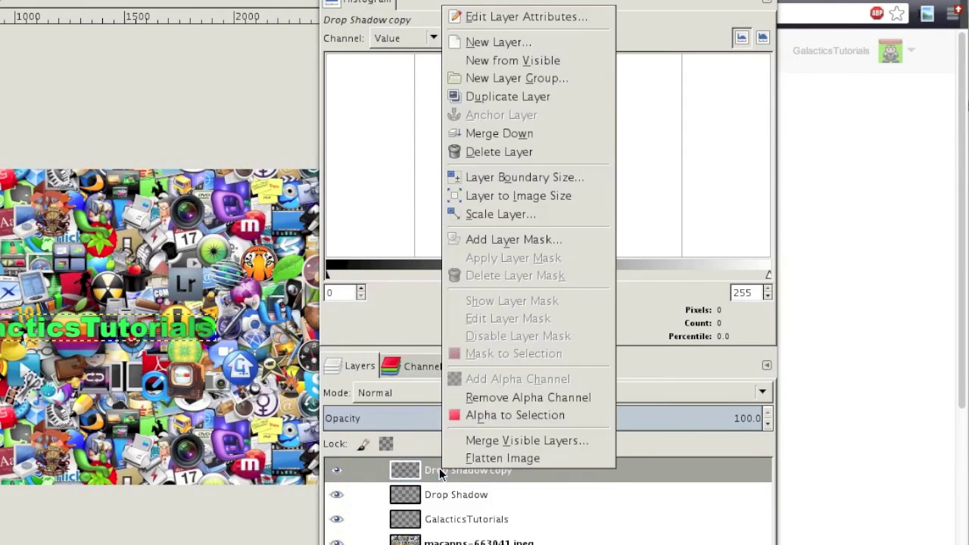
{"action": "left_click", "coordinate": [469, 97]}
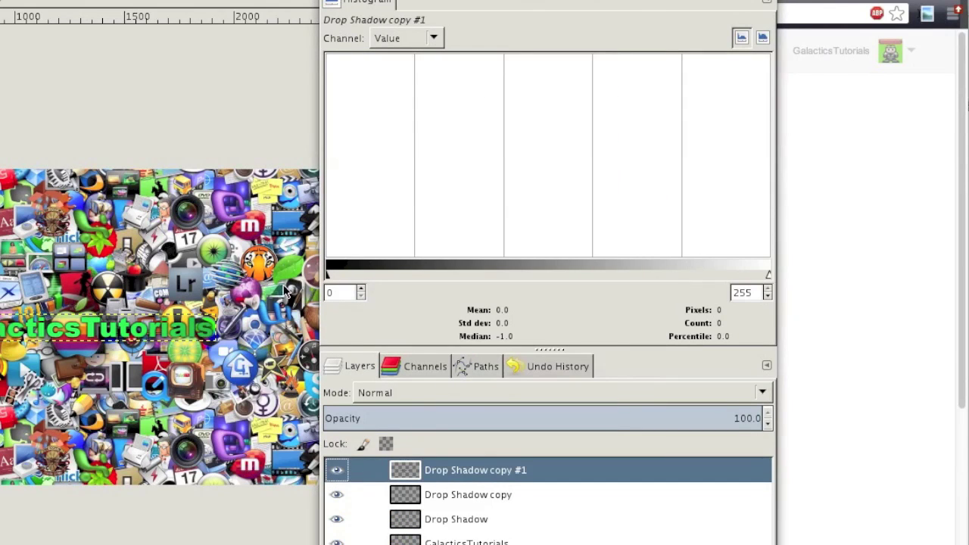
{"action": "right_click", "coordinate": [433, 473]}
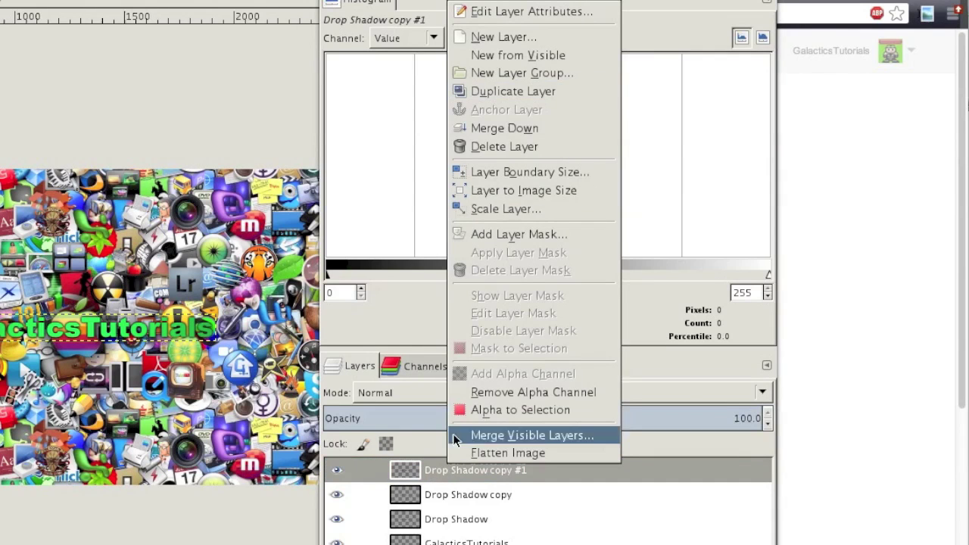
{"action": "left_click", "coordinate": [504, 91]}
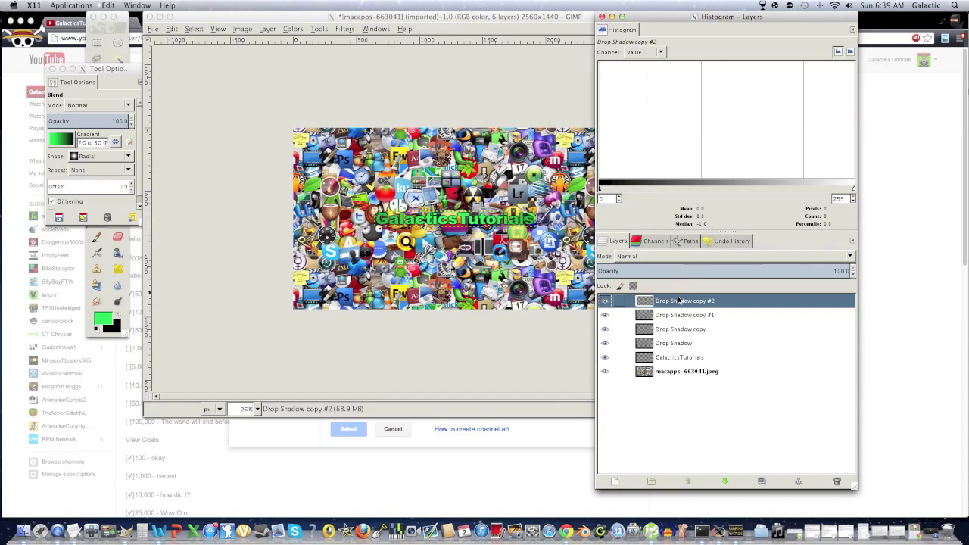
{"action": "right_click", "coordinate": [678, 301]}
{"action": "left_click", "coordinate": [715, 88]}
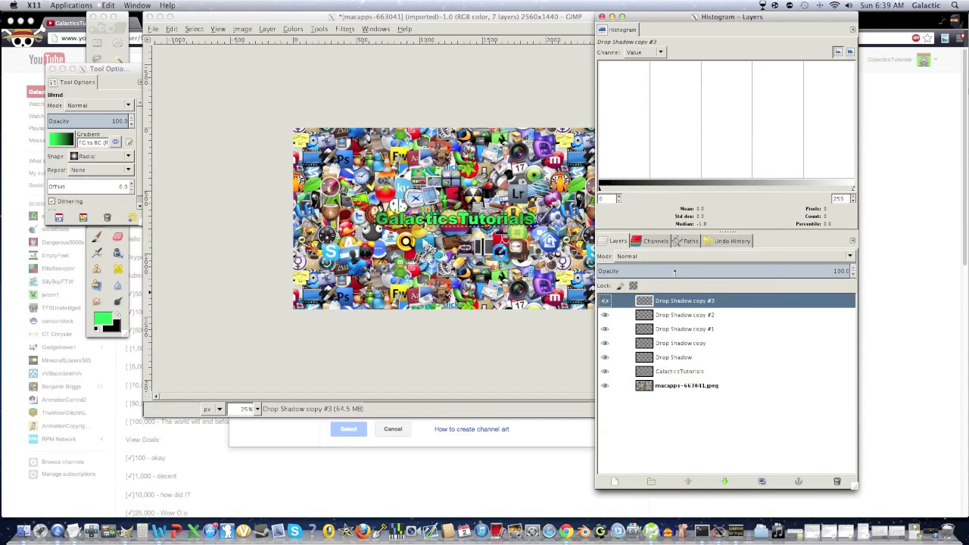
{"action": "right_click", "coordinate": [676, 302]}
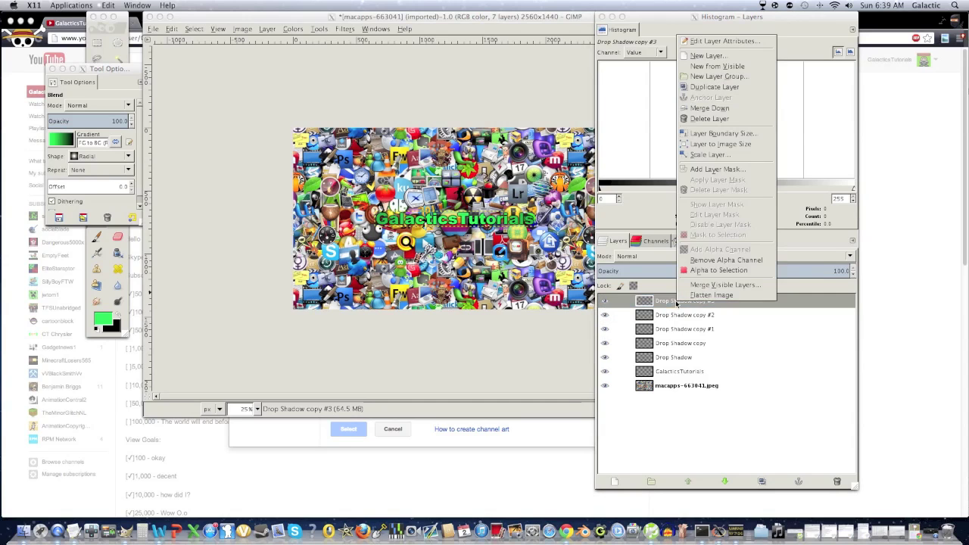
{"action": "left_click", "coordinate": [712, 87]}
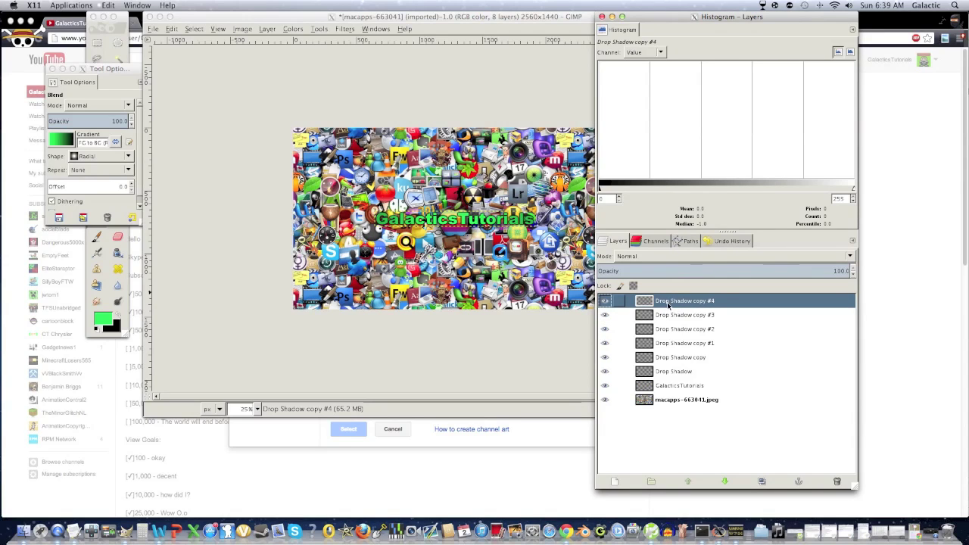
{"action": "right_click", "coordinate": [667, 304]}
{"action": "left_click", "coordinate": [714, 88]}
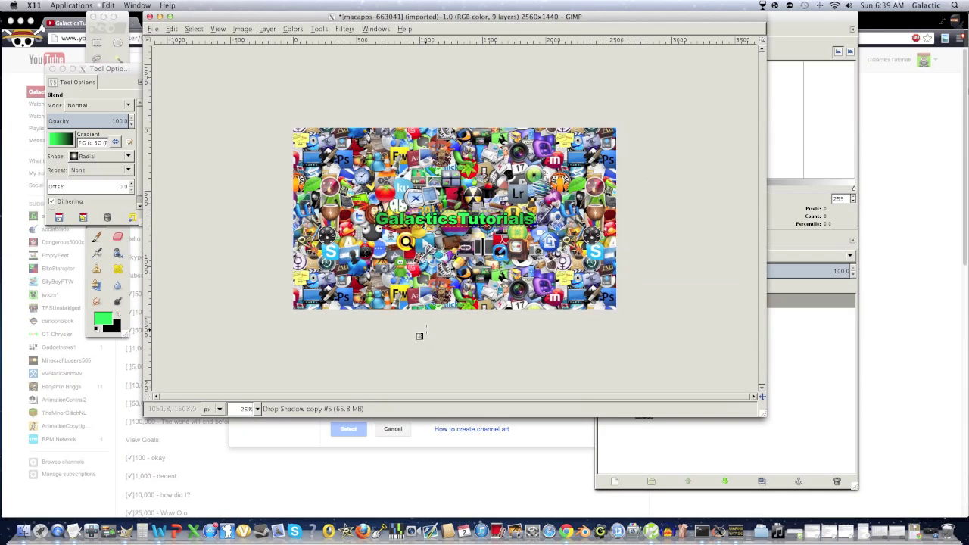
{"action": "left_click", "coordinate": [419, 336]}
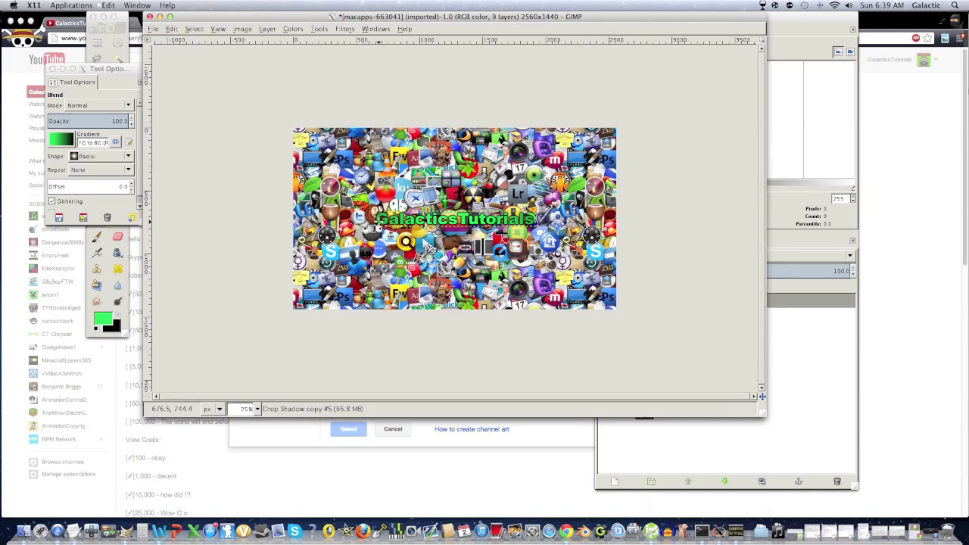
{"action": "left_click", "coordinate": [153, 29]}
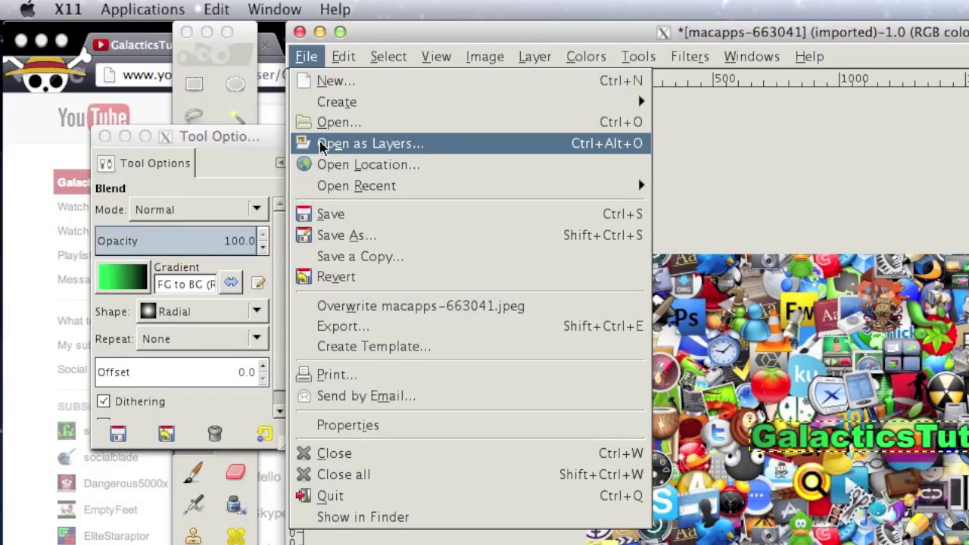
- Open 68Oyf1.png from Pictures > Youtube Pictures as a layer, choosing the PNG over the JPG
{"action": "left_click", "coordinate": [322, 144]}
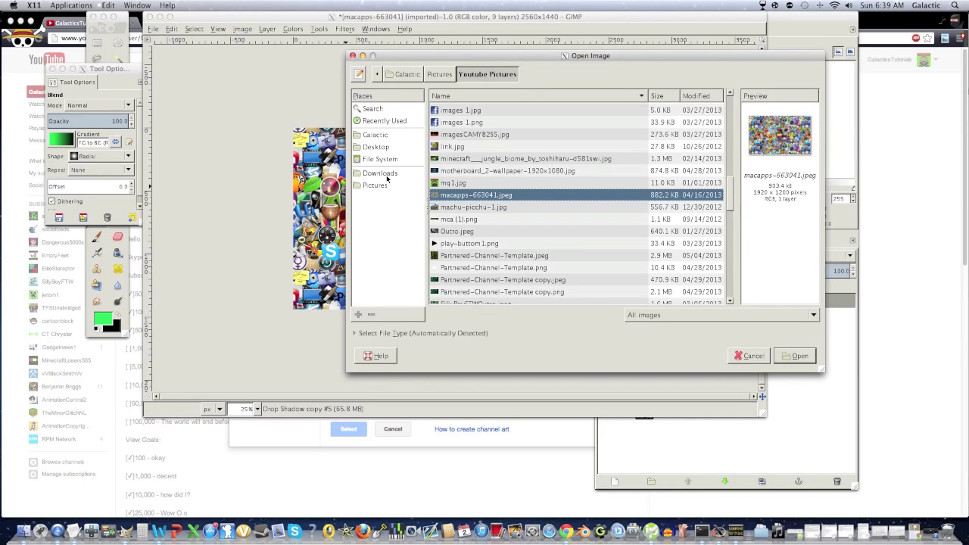
{"action": "left_click", "coordinate": [385, 187]}
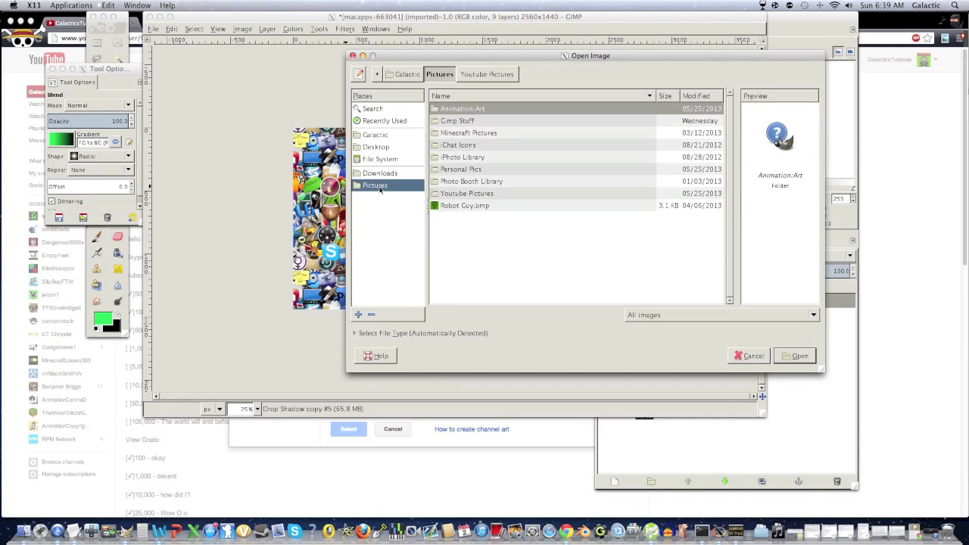
{"action": "left_click", "coordinate": [441, 198]}
{"action": "double_click", "coordinate": [440, 195]}
{"action": "left_click", "coordinate": [446, 158]}
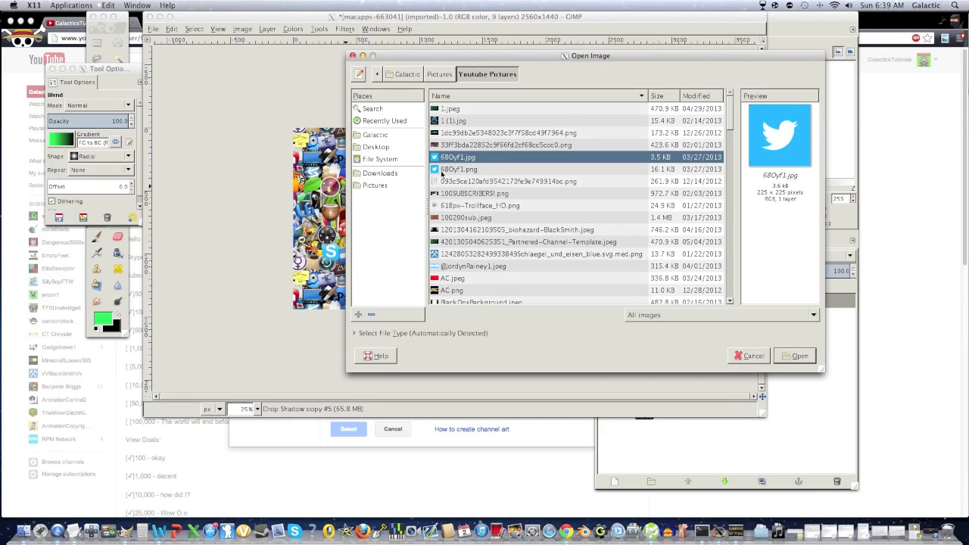
{"action": "left_click", "coordinate": [442, 169]}
{"action": "left_click", "coordinate": [796, 356]}
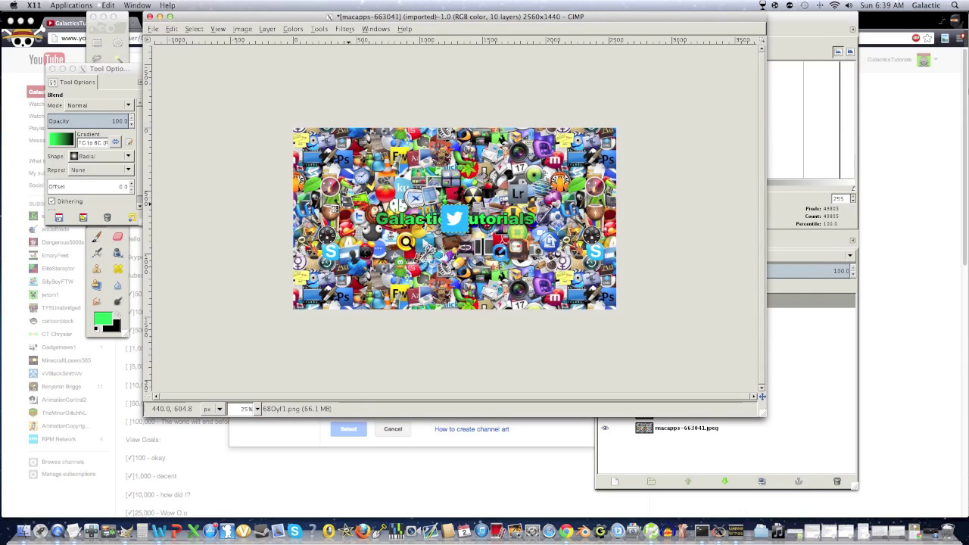
- Move the Twitter bird up and left above the start of the text
{"action": "left_click", "coordinate": [118, 239]}
{"action": "left_click", "coordinate": [118, 123]}
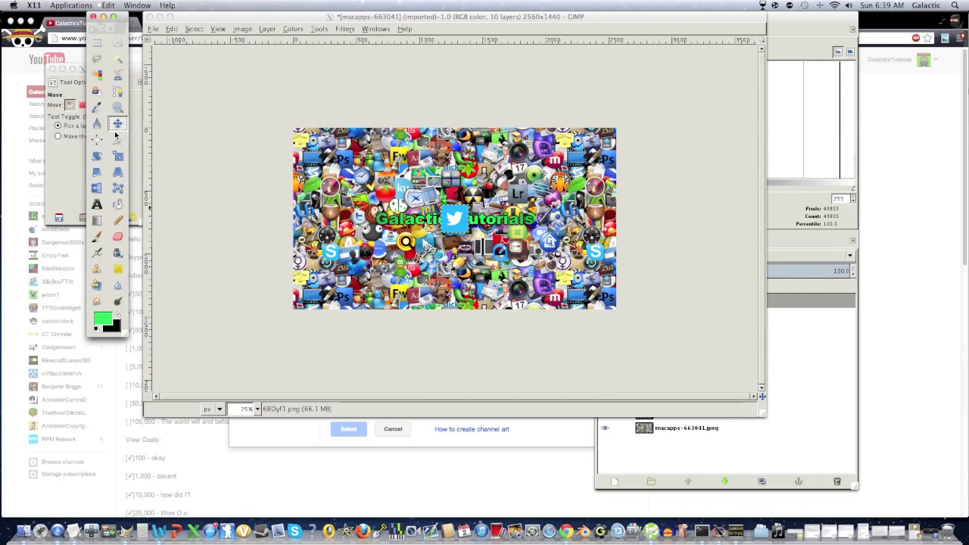
{"action": "left_click", "coordinate": [452, 221]}
{"action": "left_click_drag", "start_coordinate": [452, 221], "coordinate": [371, 209]}
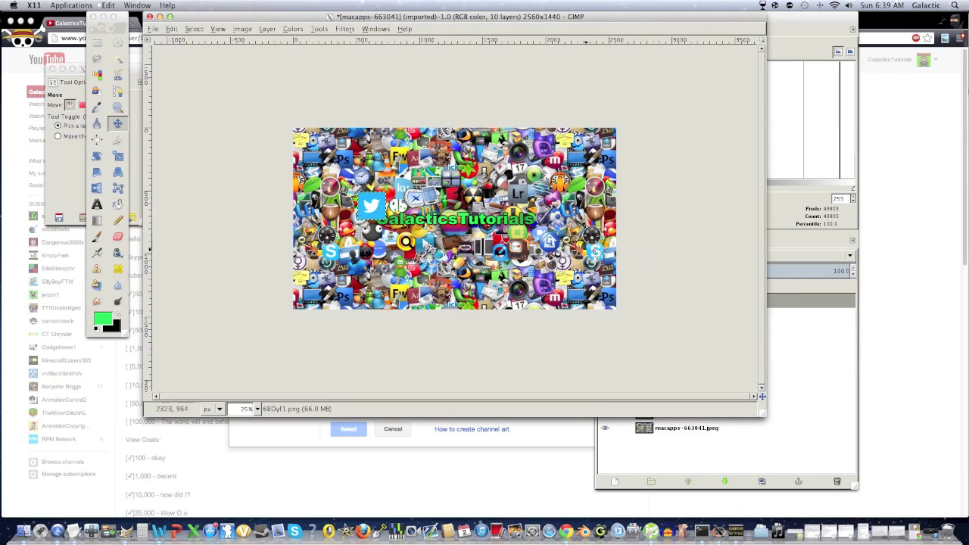
- Drop the 68Oyf1.png layer just above macapps-663041.jpeg and nudge the bird slightly left and down
{"action": "left_click", "coordinate": [688, 306]}
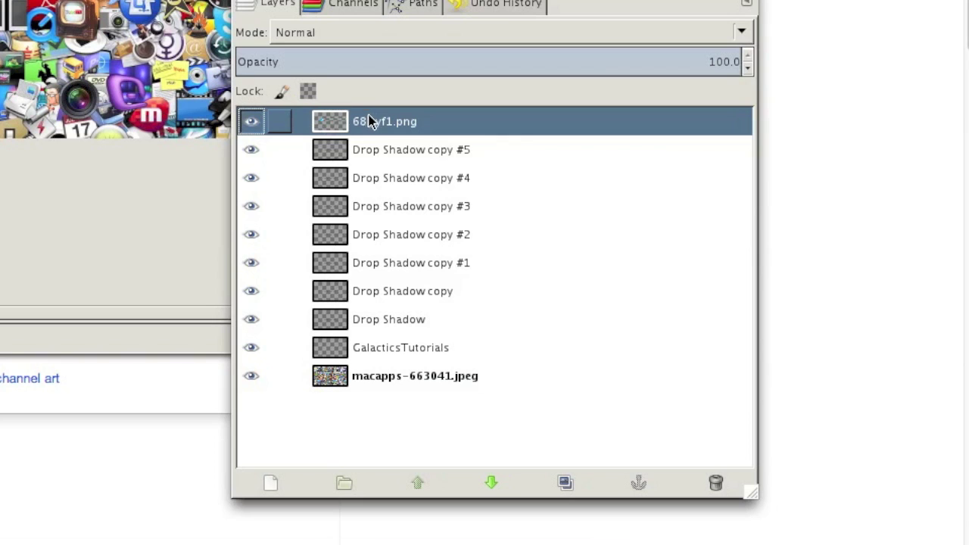
{"action": "mouse_move", "coordinate": [656, 301]}
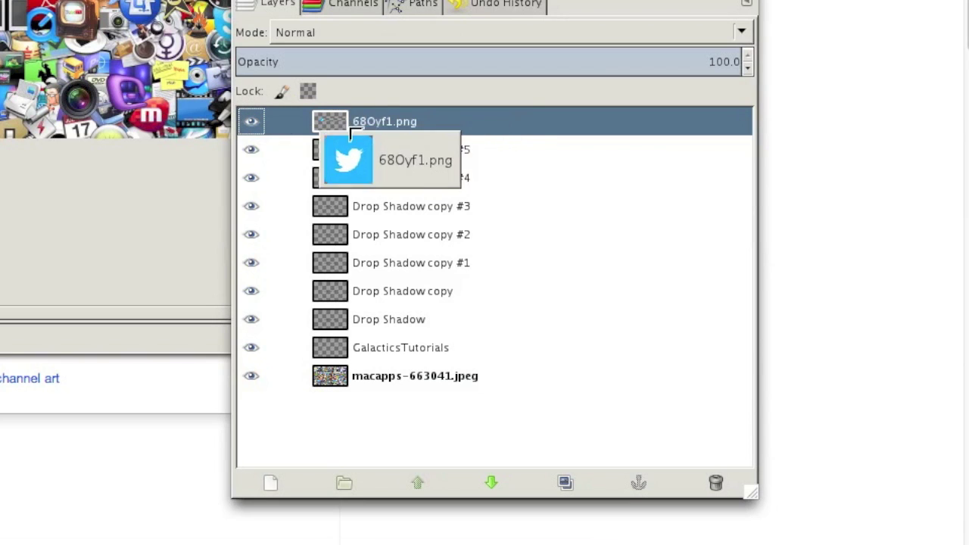
{"action": "left_click_drag", "start_coordinate": [345, 125], "coordinate": [353, 369]}
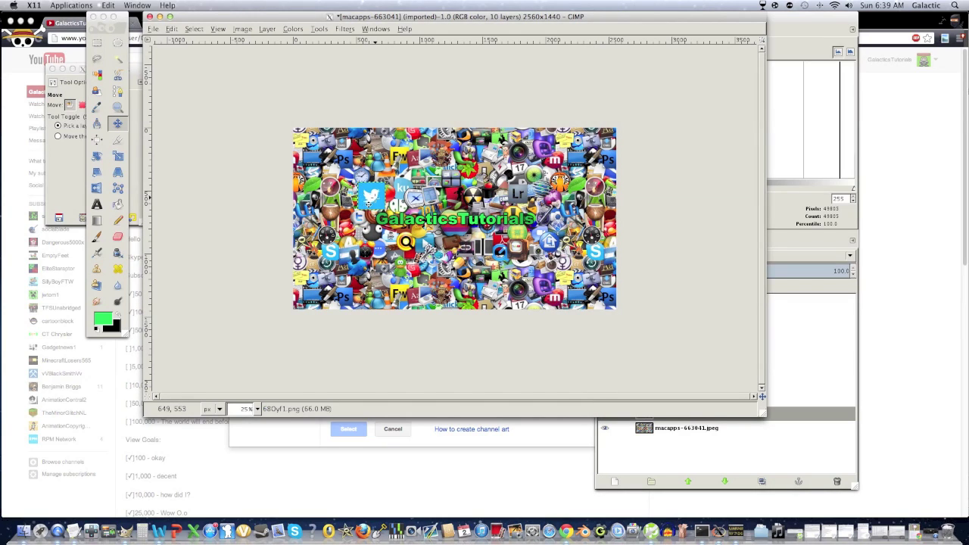
{"action": "left_click_drag", "start_coordinate": [376, 199], "coordinate": [348, 209]}
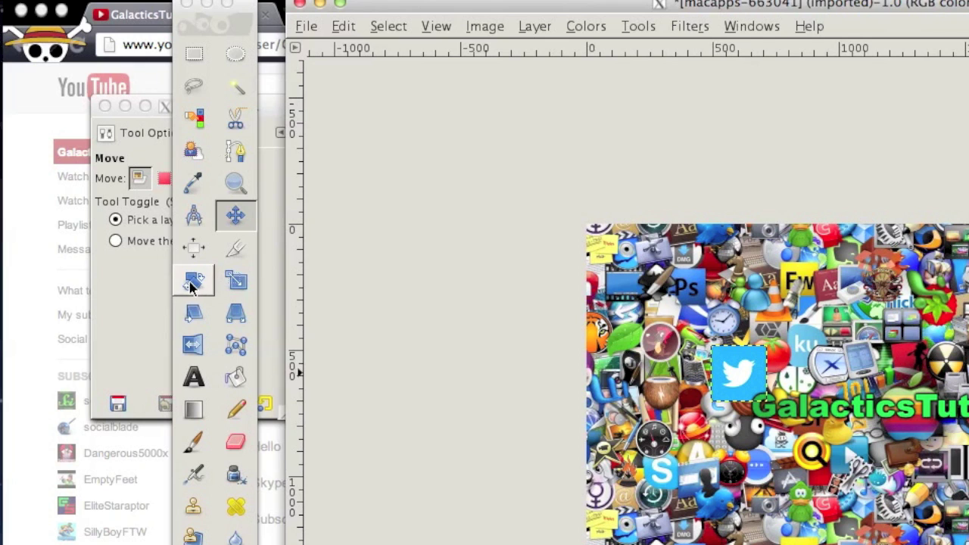
- Rotate the Twitter bird about 20 degrees
{"action": "left_click", "coordinate": [97, 156]}
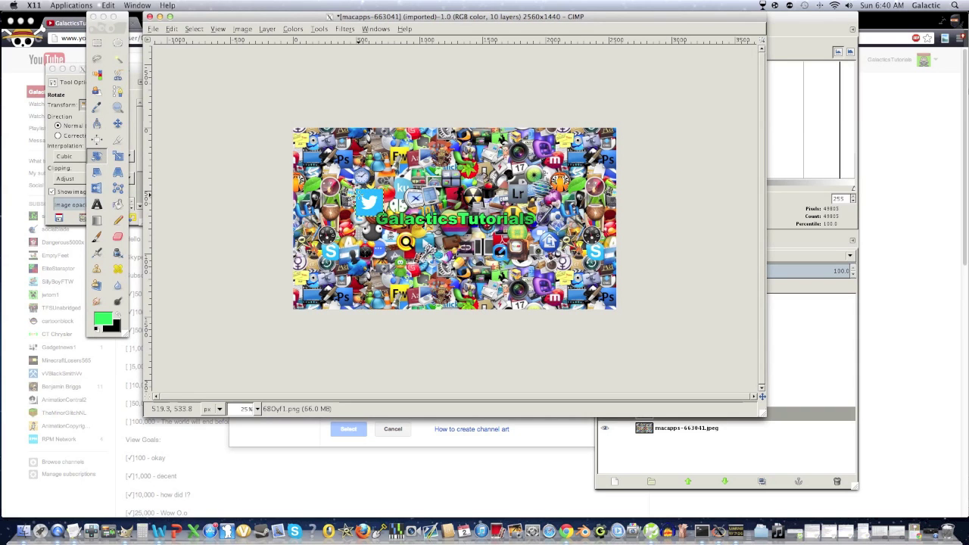
{"action": "left_click_drag", "start_coordinate": [357, 197], "coordinate": [369, 200]}
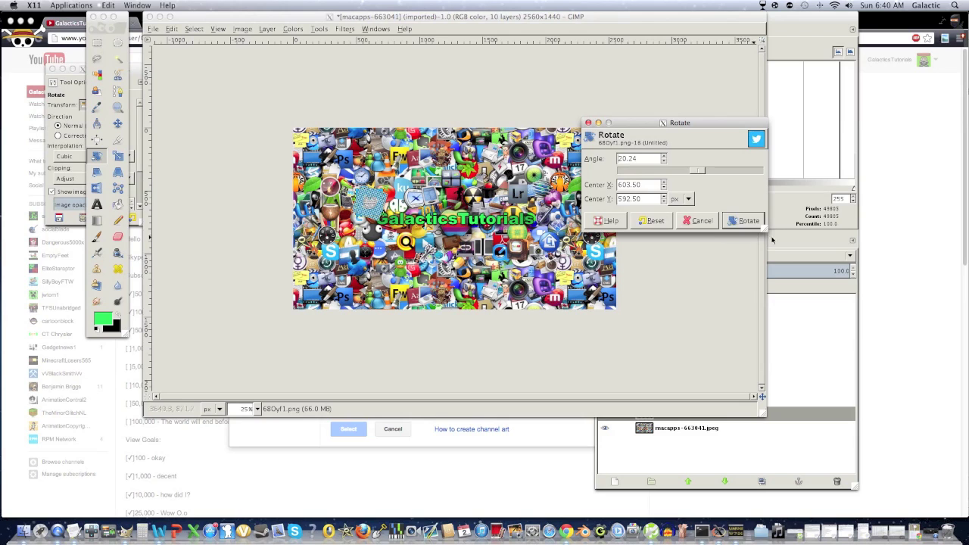
{"action": "left_click", "coordinate": [746, 220]}
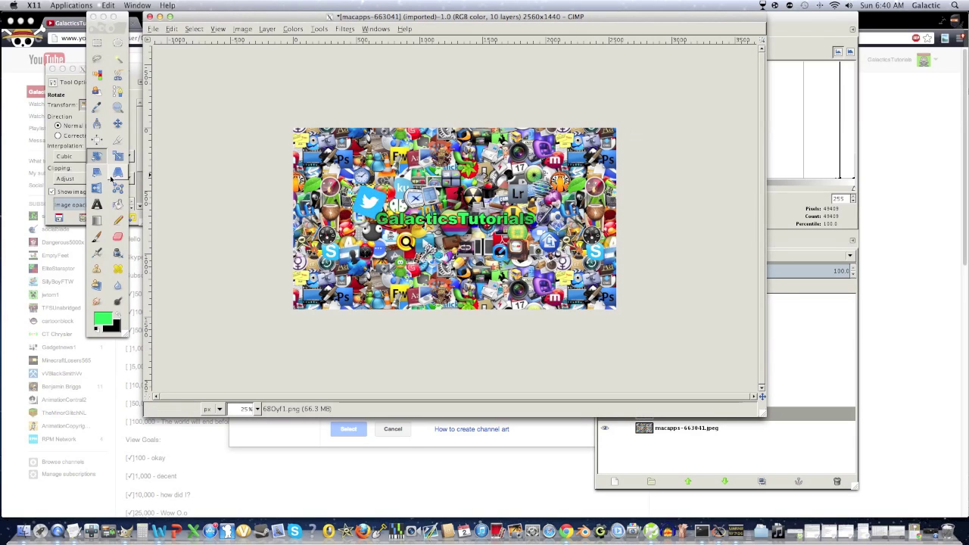
- Nudge the rotated Twitter bird slightly up and right
{"action": "left_click", "coordinate": [118, 124]}
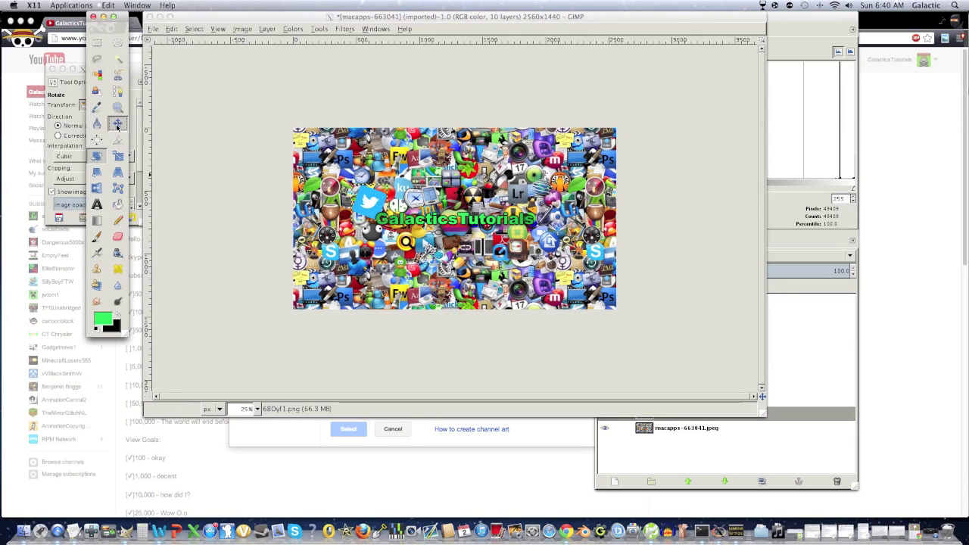
{"action": "left_click", "coordinate": [117, 124]}
{"action": "left_click", "coordinate": [364, 206]}
{"action": "left_click_drag", "start_coordinate": [364, 205], "coordinate": [371, 204]}
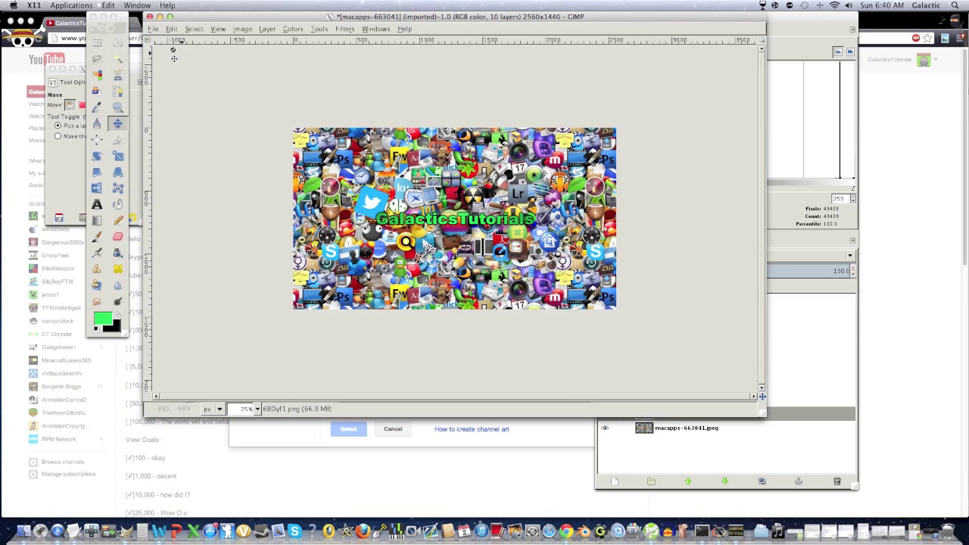
{"action": "left_click", "coordinate": [154, 30]}
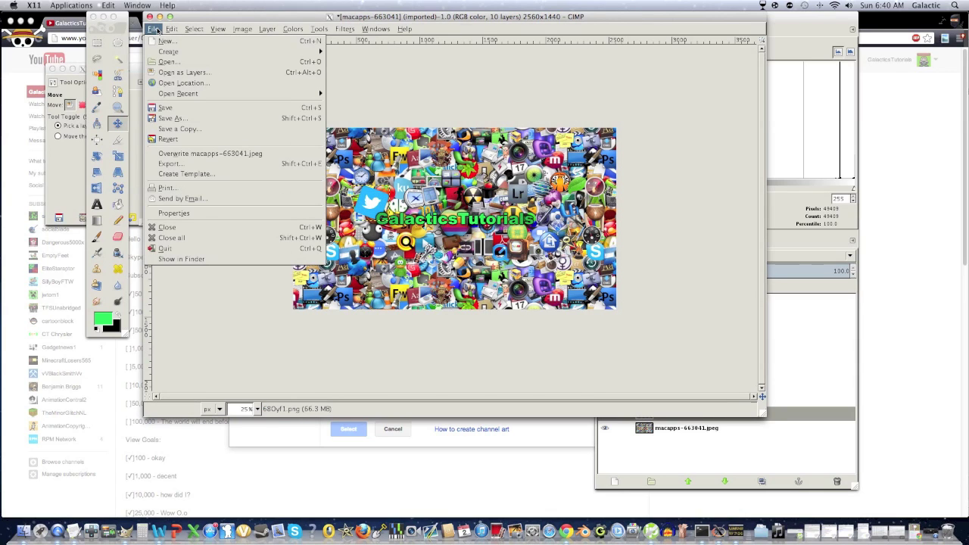
- Open FaceBook_256x256.png from Youtube Pictures and shift the 68Oyf1.png layer in the stack
{"action": "left_click", "coordinate": [168, 62]}
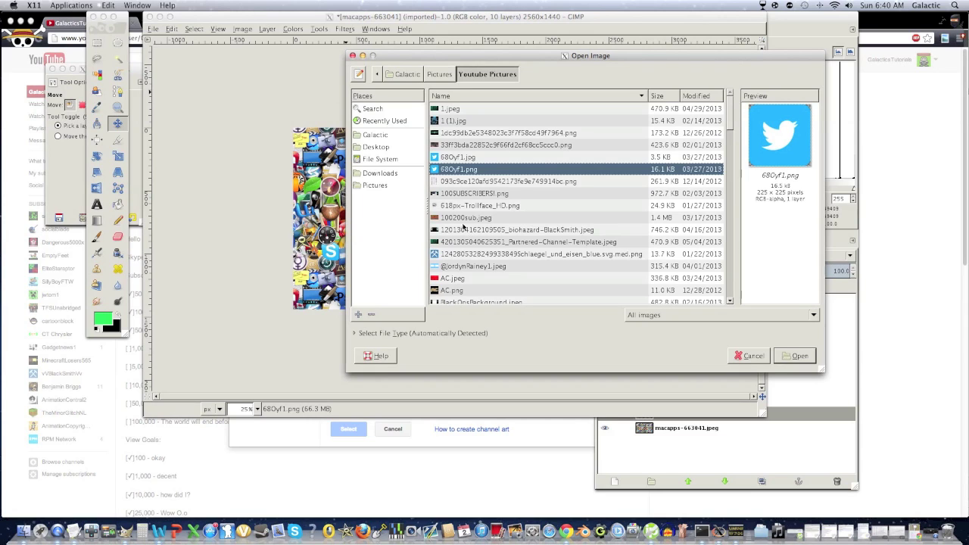
{"action": "left_click", "coordinate": [375, 185]}
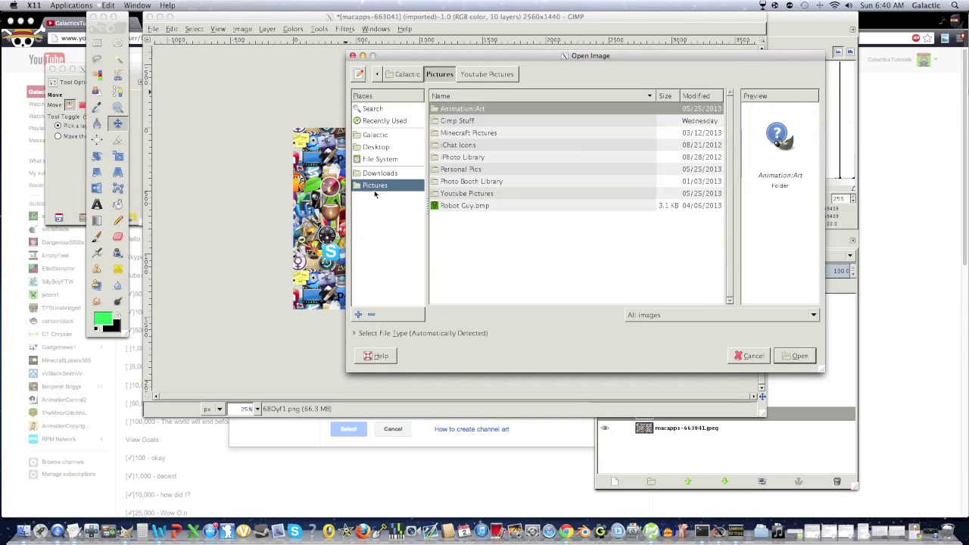
{"action": "double_click", "coordinate": [444, 193]}
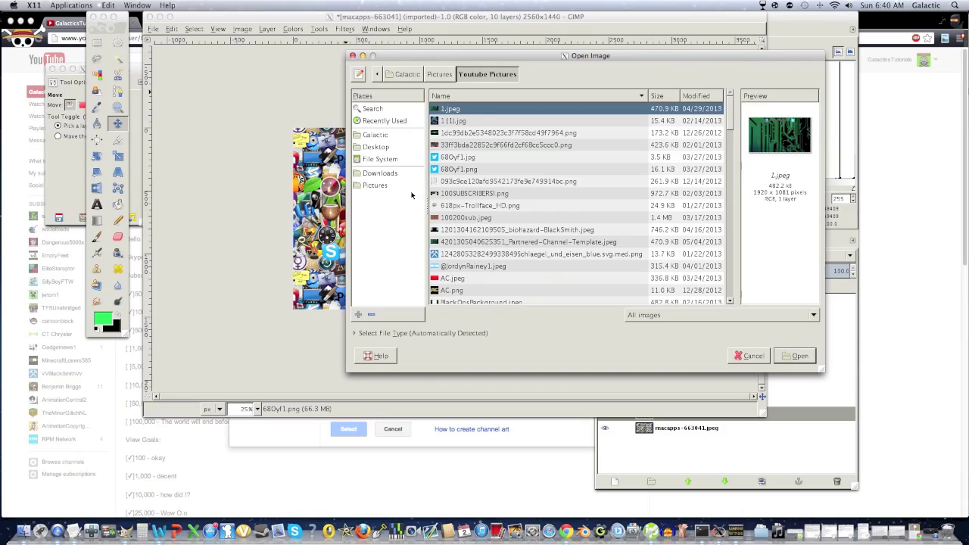
{"action": "type", "text": "f"}
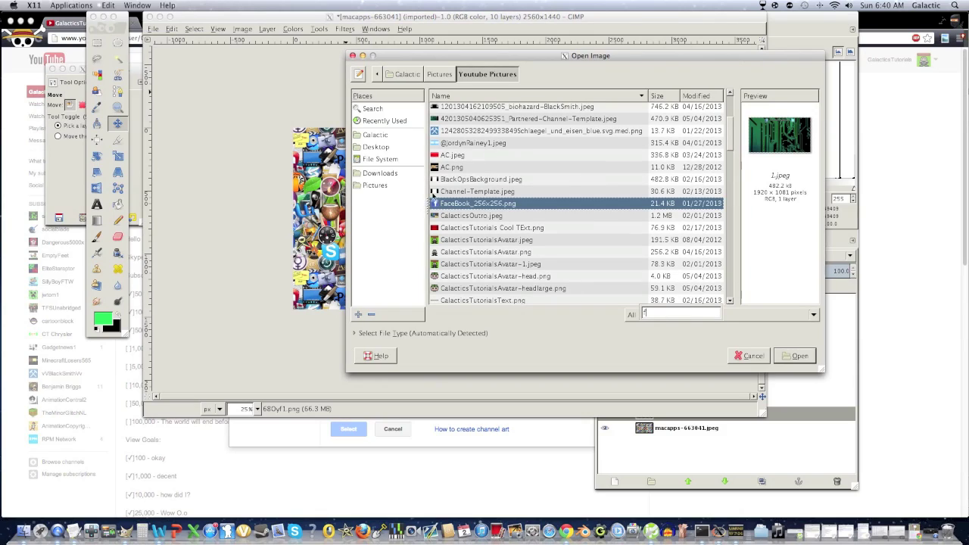
{"action": "left_click_drag", "start_coordinate": [499, 64], "coordinate": [519, 20]}
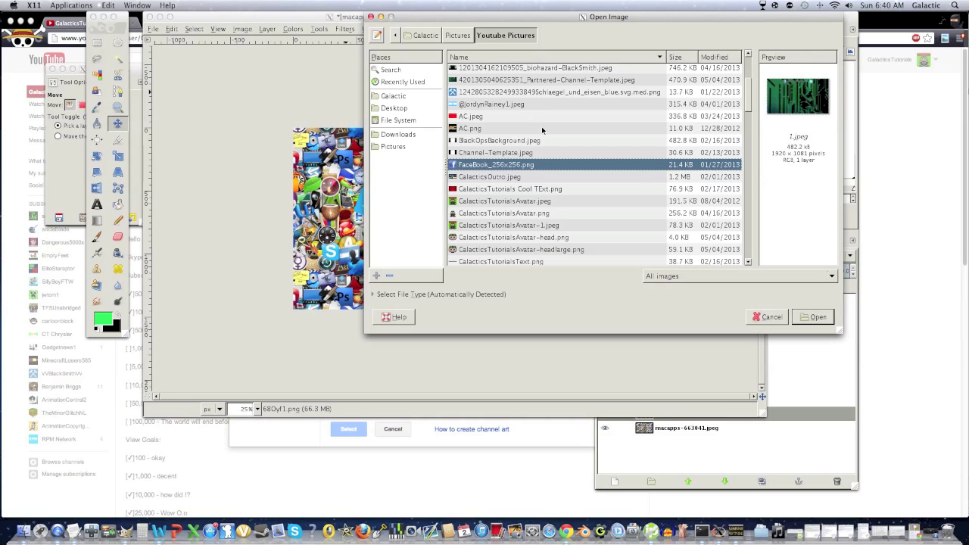
{"action": "left_click", "coordinate": [807, 317]}
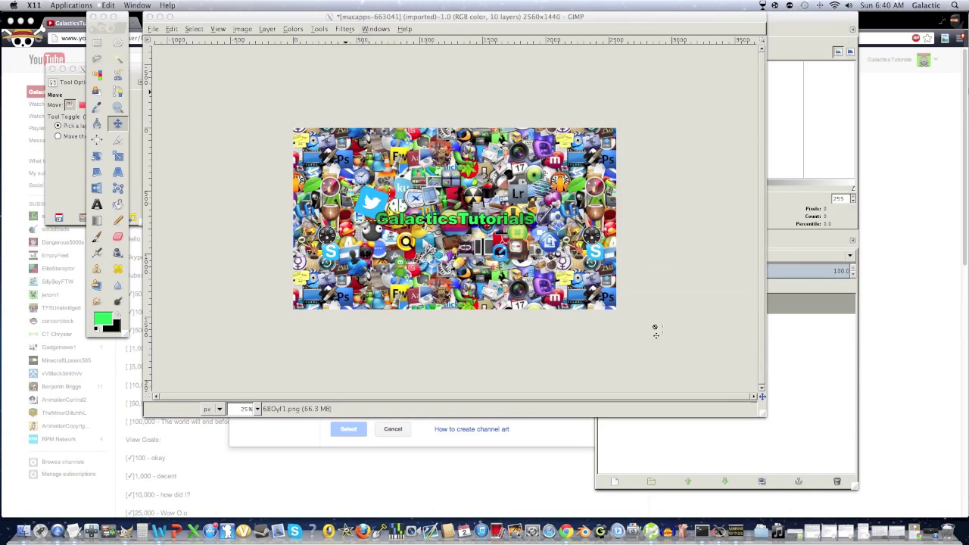
{"action": "left_click", "coordinate": [660, 449]}
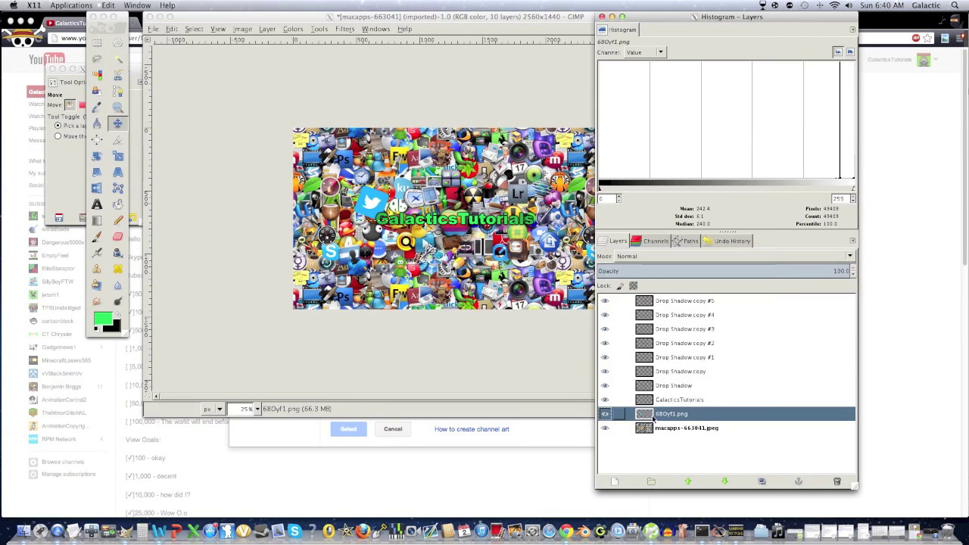
{"action": "mouse_move", "coordinate": [656, 415]}
{"action": "left_mouse_down"}
{"action": "mouse_move", "coordinate": [660, 401]}
{"action": "mouse_move", "coordinate": [661, 413]}
{"action": "left_mouse_up"}
- Add FaceBook_256x256.png to the banner as a new layer
{"action": "left_click", "coordinate": [155, 33]}
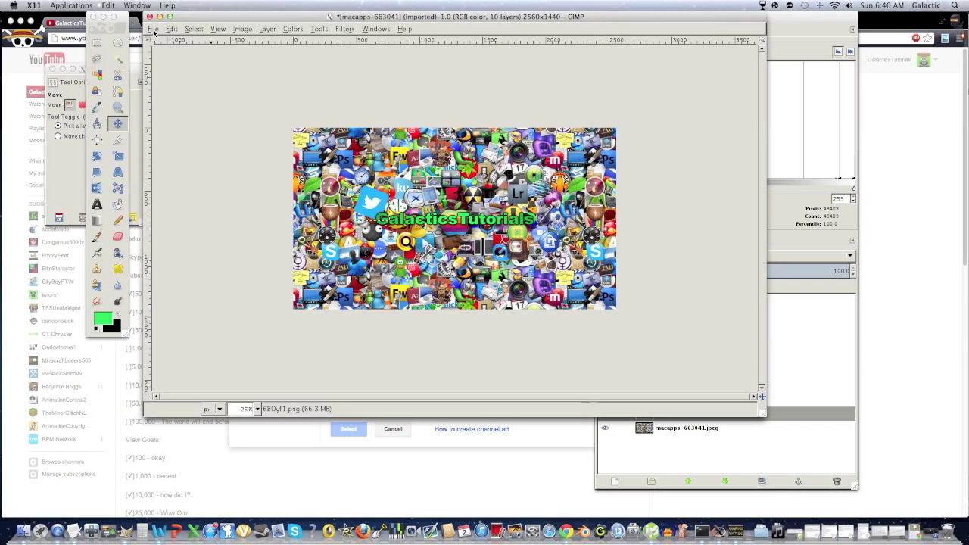
{"action": "left_click", "coordinate": [153, 30]}
{"action": "left_click", "coordinate": [160, 65]}
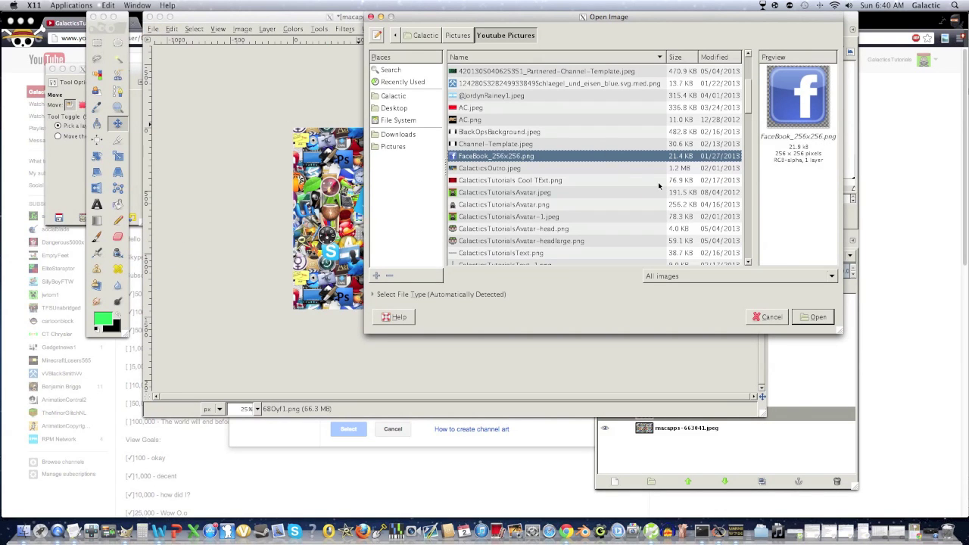
{"action": "left_click", "coordinate": [804, 317]}
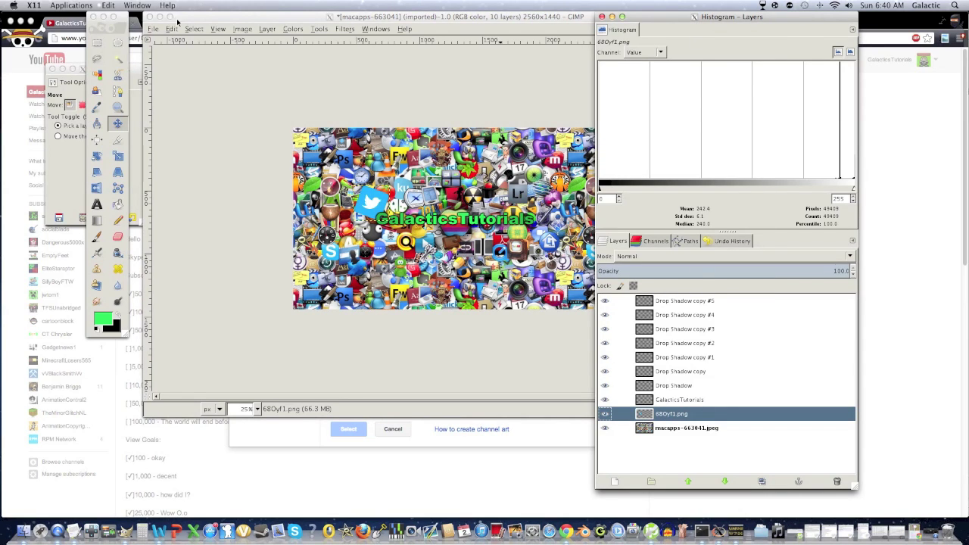
{"action": "left_click", "coordinate": [152, 28]}
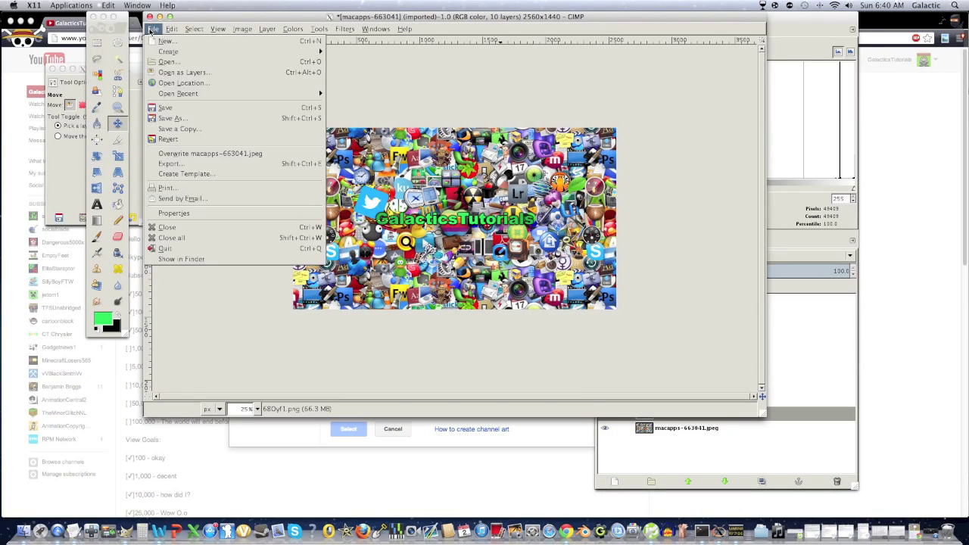
{"action": "left_click", "coordinate": [170, 74]}
{"action": "left_click", "coordinate": [817, 316]}
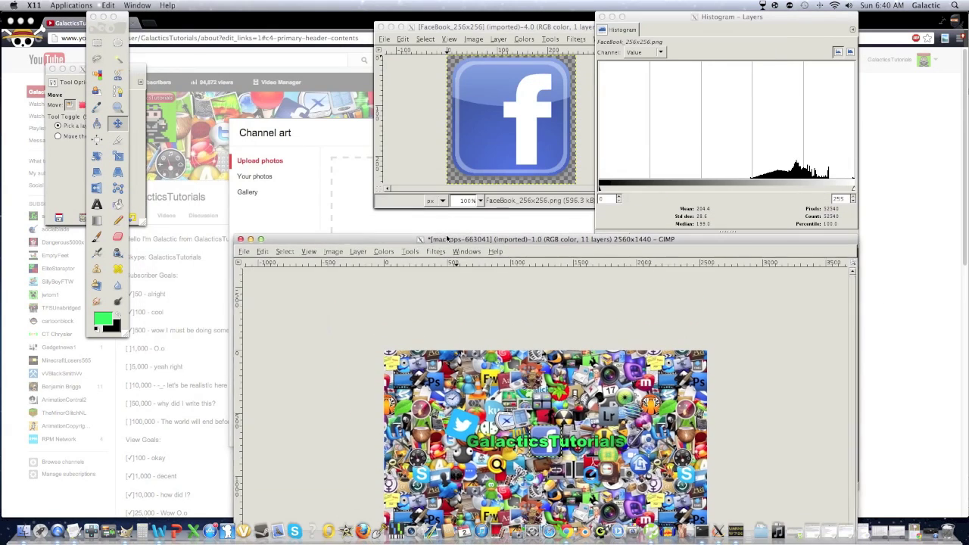
- Close the separate Facebook image window and raise the banner window so the Layers dock shows
{"action": "left_click", "coordinate": [381, 27]}
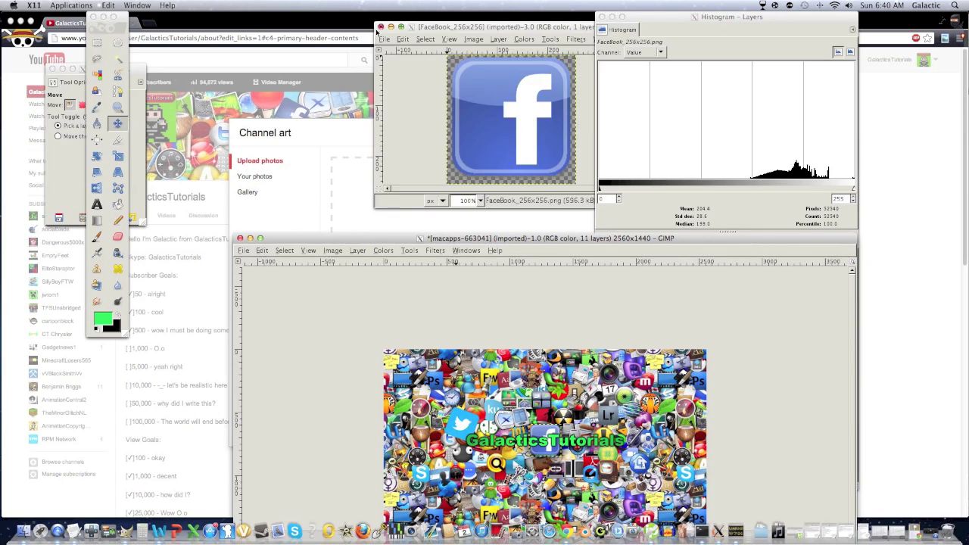
{"action": "left_click", "coordinate": [379, 28]}
{"action": "left_click", "coordinate": [414, 228]}
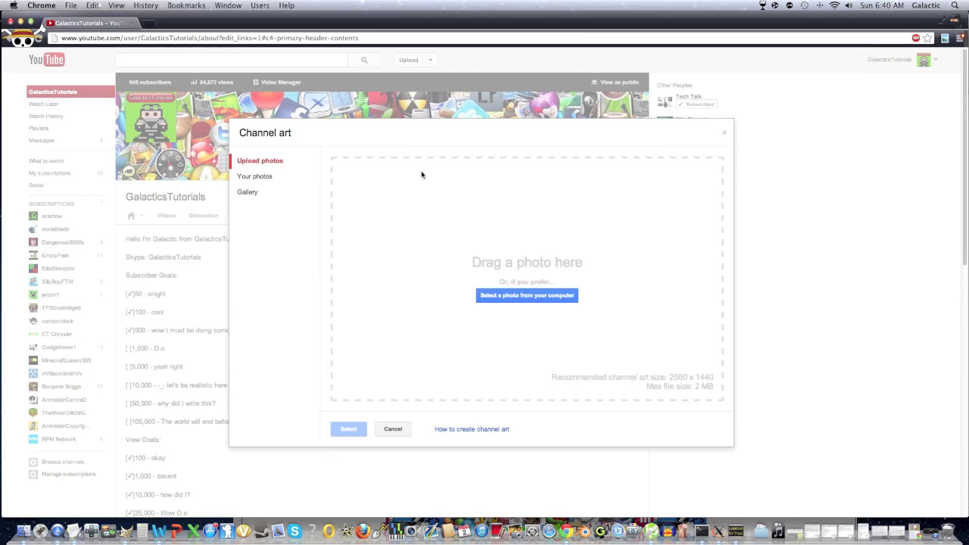
{"action": "left_click", "coordinate": [123, 530]}
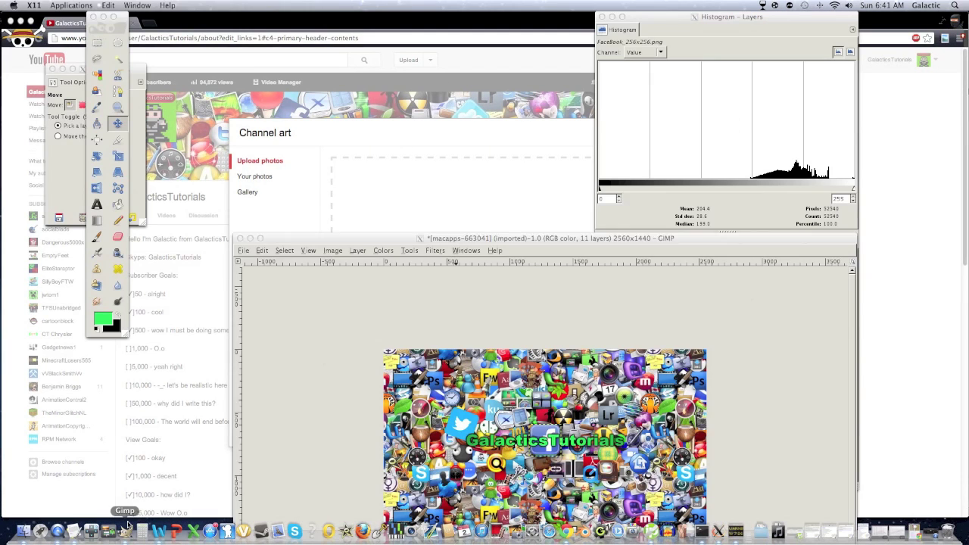
{"action": "left_click_drag", "start_coordinate": [341, 240], "coordinate": [229, 19]}
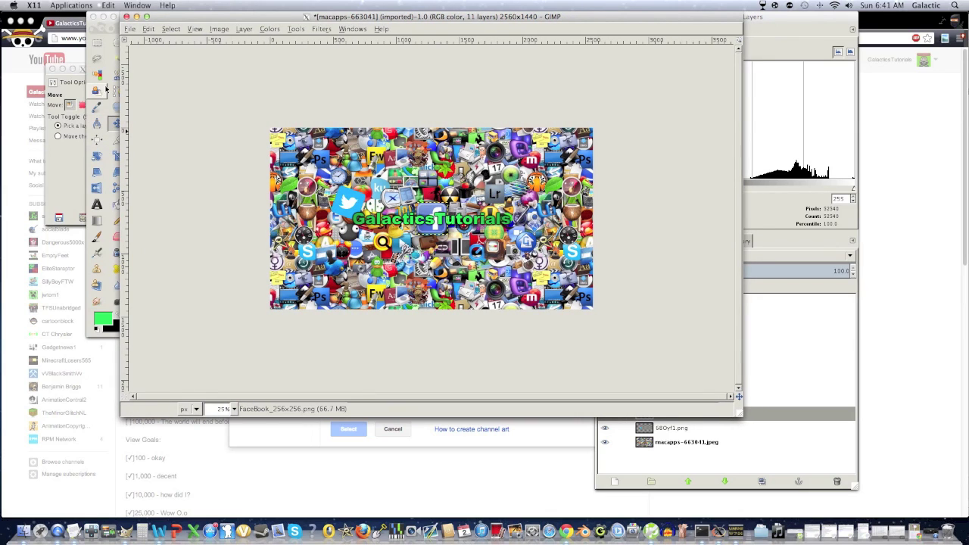
- Rotate the Facebook icon layer about -19 degrees
{"action": "left_click", "coordinate": [96, 155]}
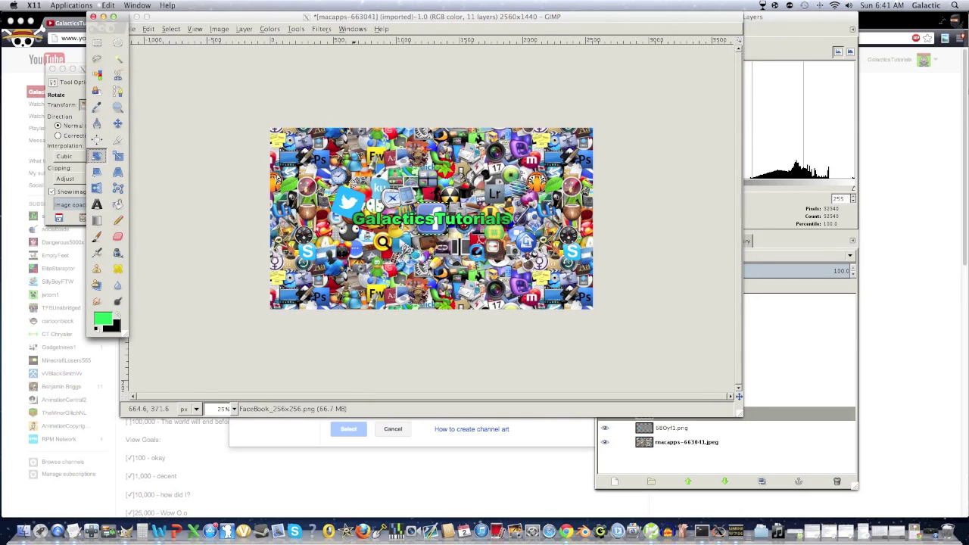
{"action": "left_click_drag", "start_coordinate": [423, 203], "coordinate": [447, 184]}
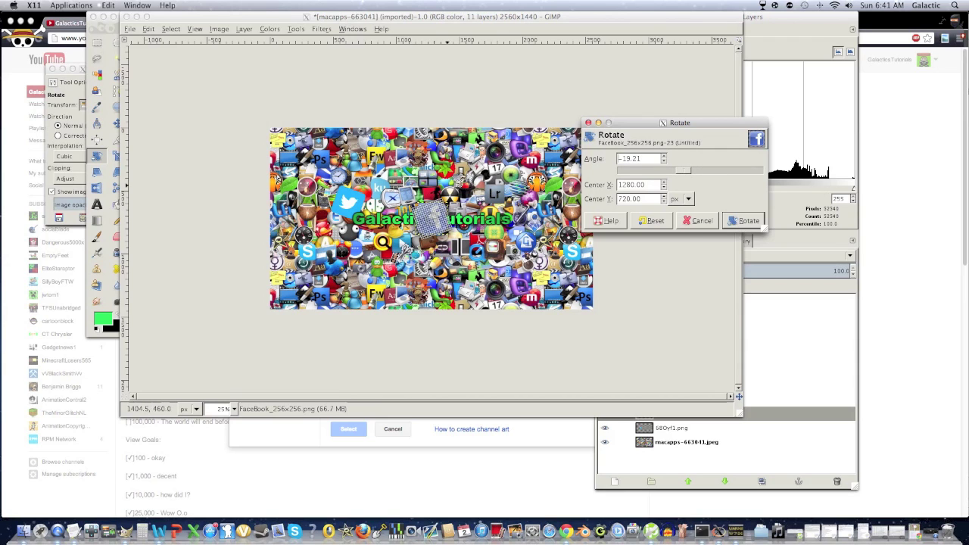
{"action": "left_click", "coordinate": [744, 221]}
- Move the Facebook icon to the right end of the GalacticsTutorials text
{"action": "left_click", "coordinate": [104, 198]}
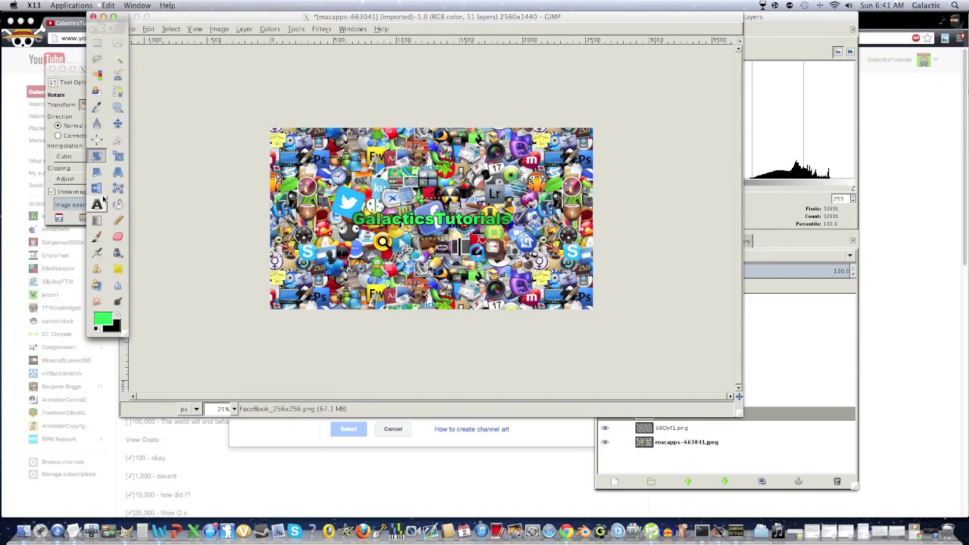
{"action": "left_click", "coordinate": [117, 123]}
{"action": "left_click", "coordinate": [433, 206]}
{"action": "left_click_drag", "start_coordinate": [433, 206], "coordinate": [508, 200]}
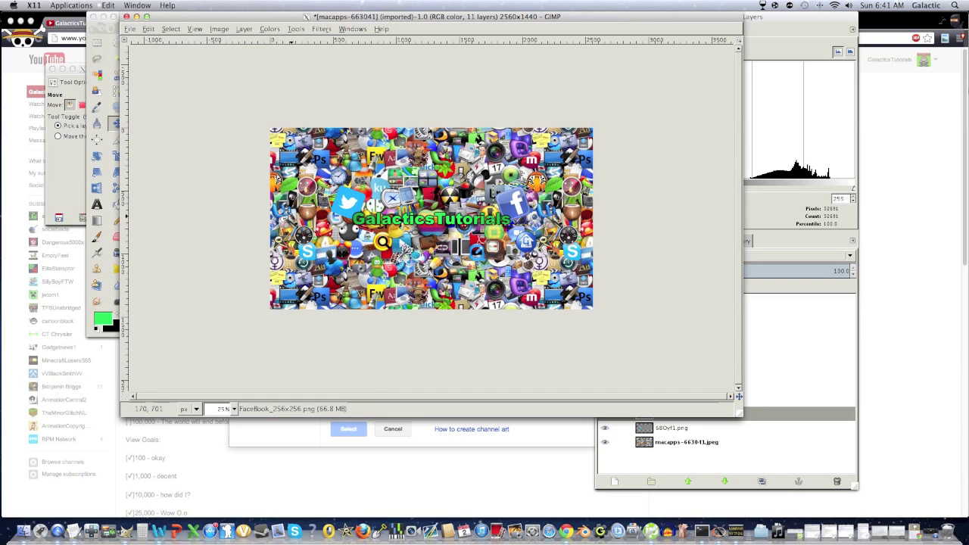
{"action": "left_click", "coordinate": [130, 29]}
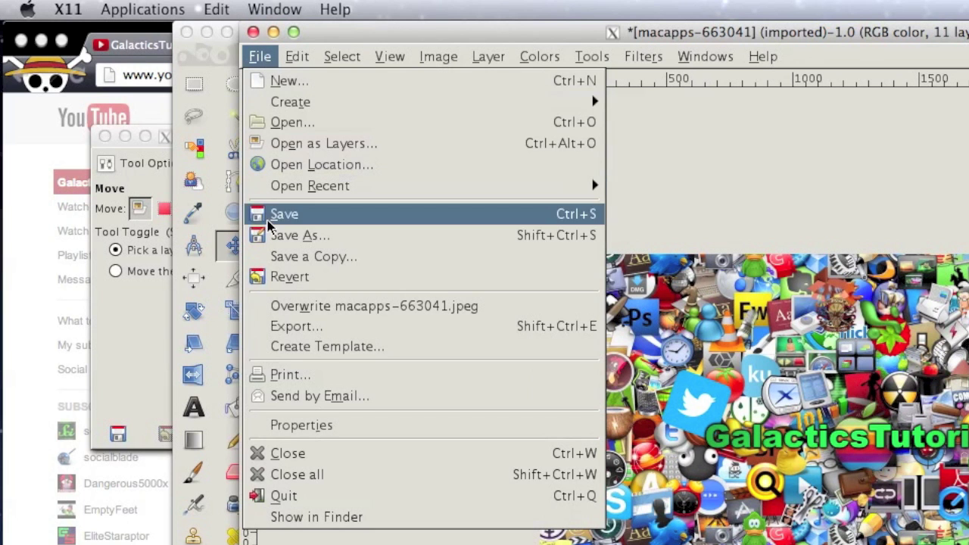
- Save the banner as macapps-663041.xcf in Pictures > Gimp Stuff
{"action": "left_click", "coordinate": [280, 214]}
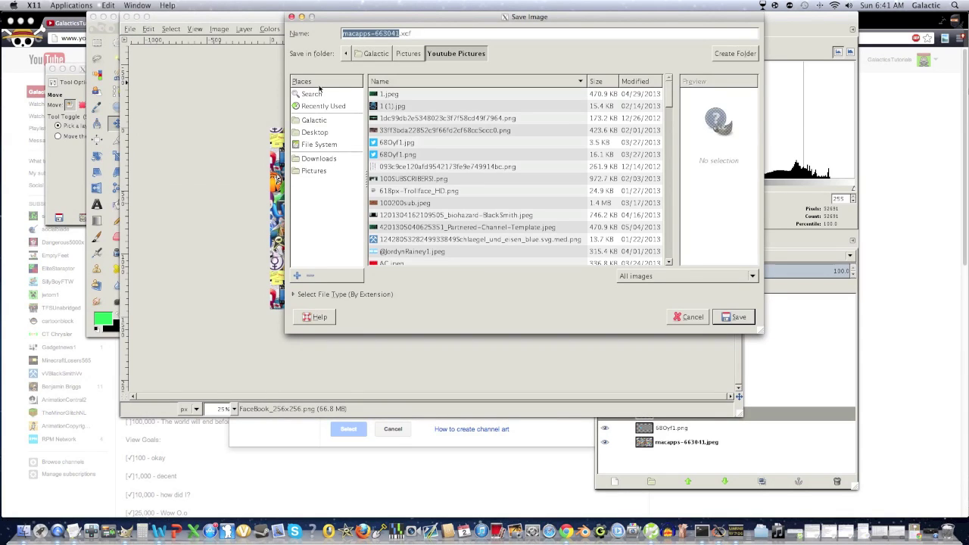
{"action": "left_click", "coordinate": [309, 170]}
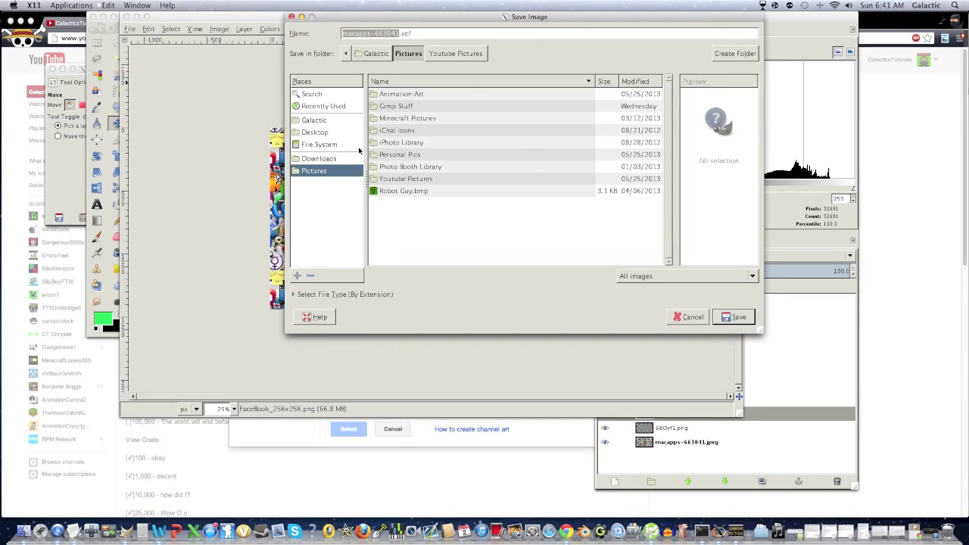
{"action": "double_click", "coordinate": [388, 110]}
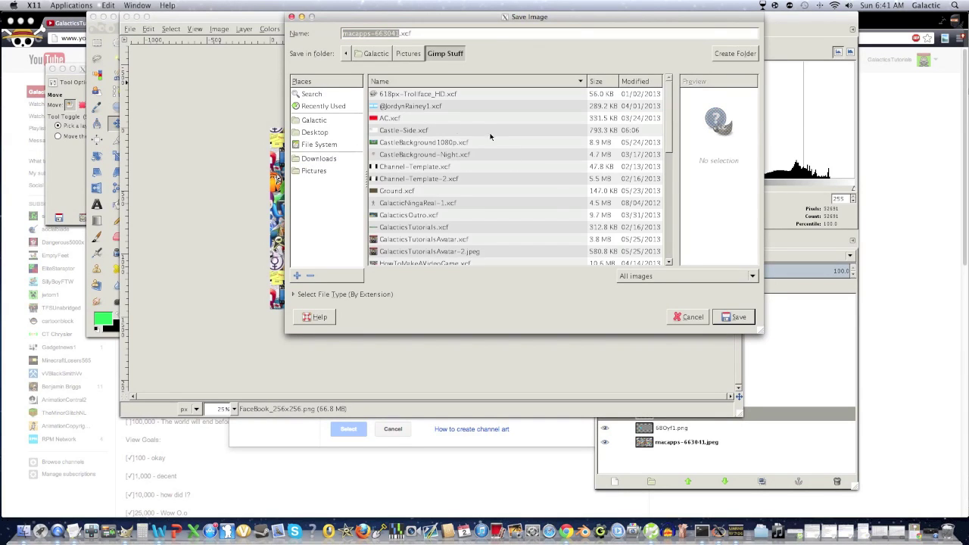
{"action": "left_click", "coordinate": [735, 317]}
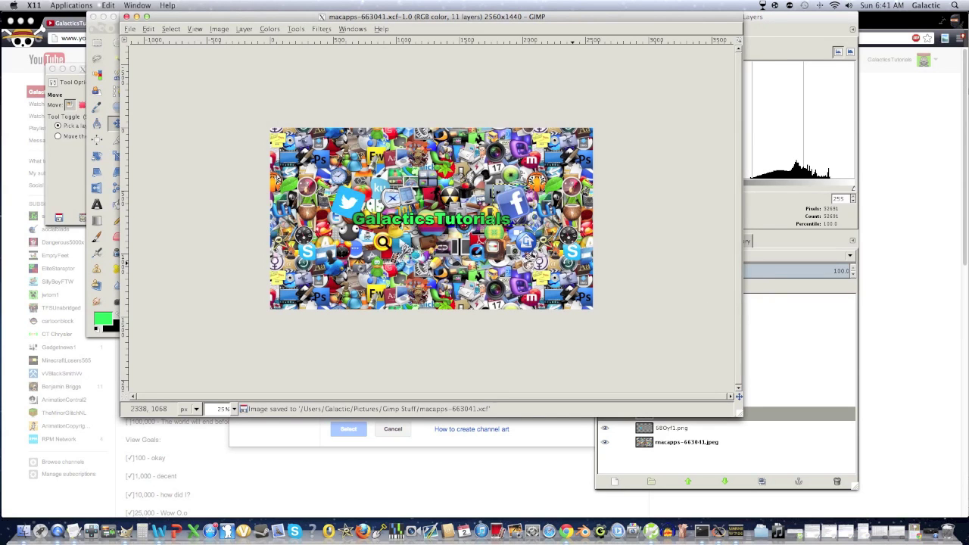
{"action": "left_click", "coordinate": [132, 30]}
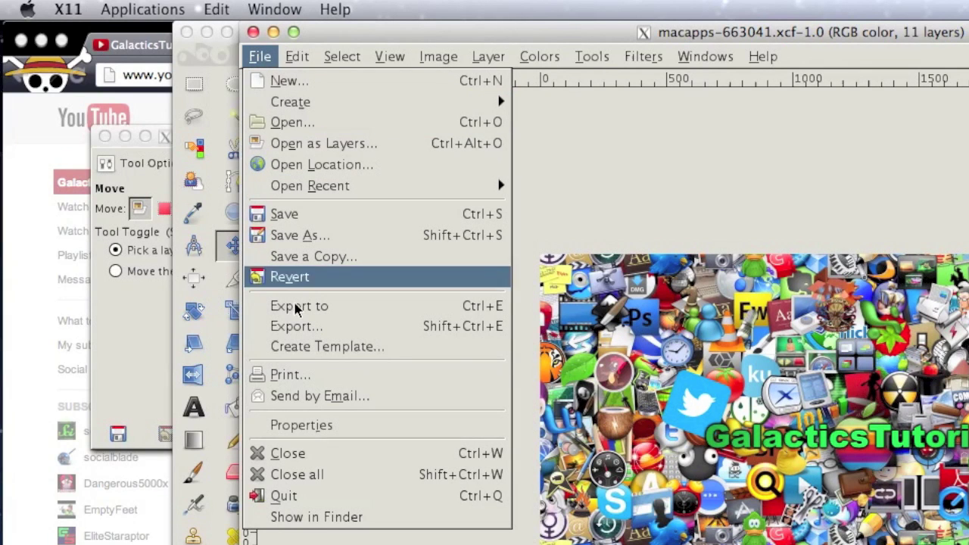
- Change the export name's extension to .jpeg and export macapps-663041.jpeg at quality 100
{"action": "left_click", "coordinate": [297, 326]}
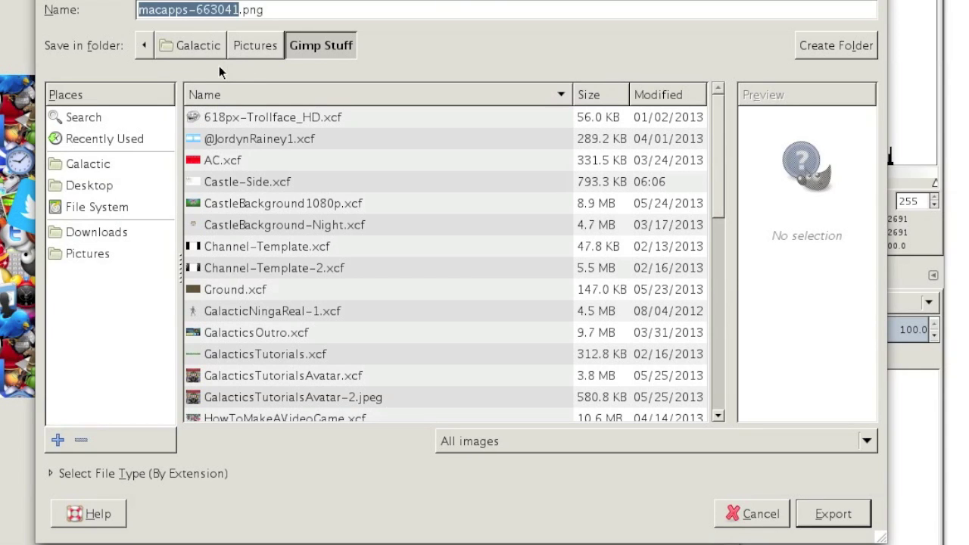
{"action": "key", "text": "Right"}
{"action": "key", "text": "Right"}
{"action": "key", "text": "Right"}
{"action": "key", "text": "Right"}
{"action": "key", "text": "Right"}
{"action": "key", "text": "BackSpace"}
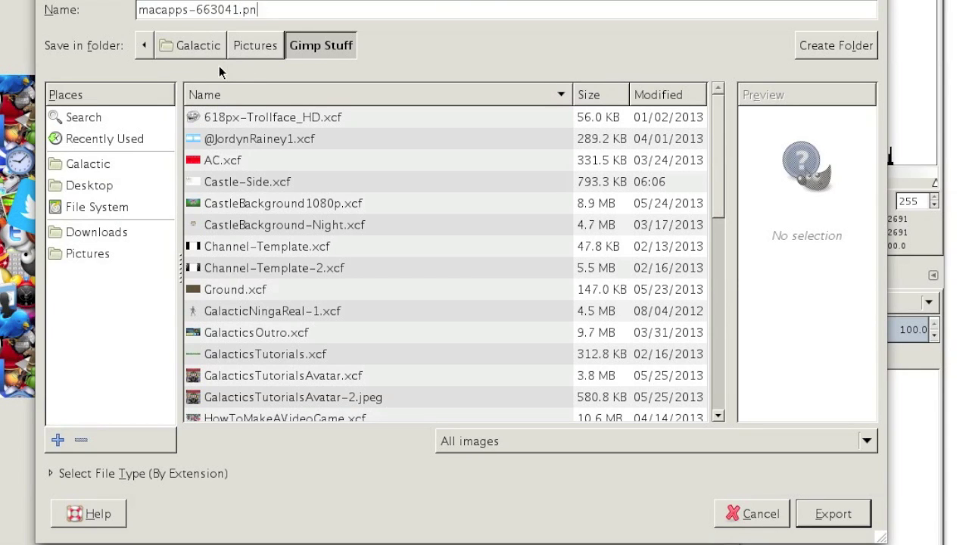
{"action": "key", "text": "BackSpace"}
{"action": "key", "text": "BackSpace"}
{"action": "type", "text": "jpeg"}
{"action": "key", "text": "Return"}
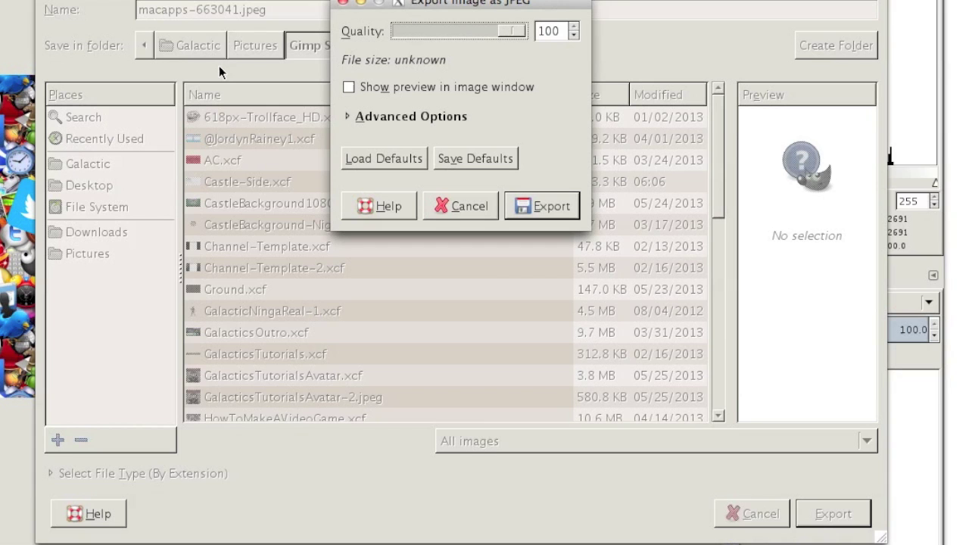
{"action": "key", "text": "Return"}
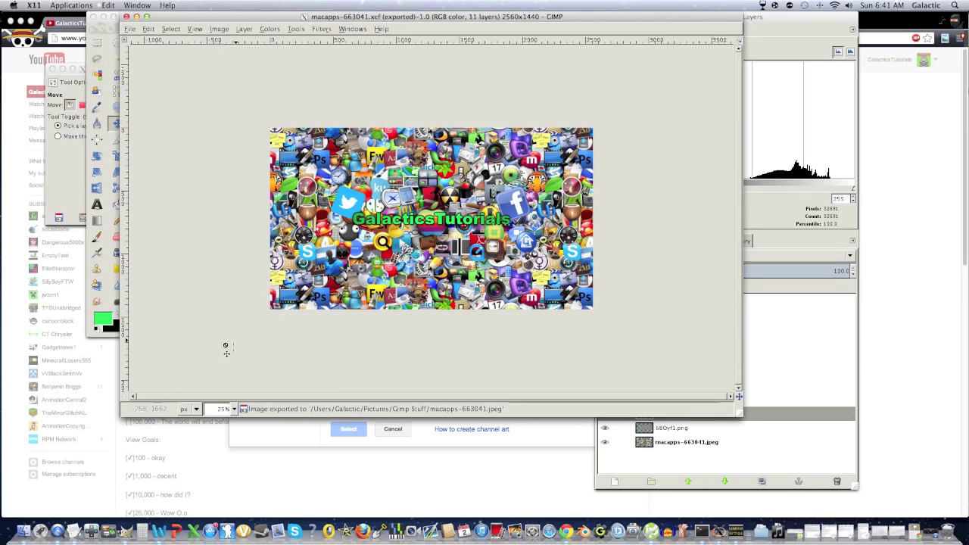
{"action": "left_click", "coordinate": [205, 461]}
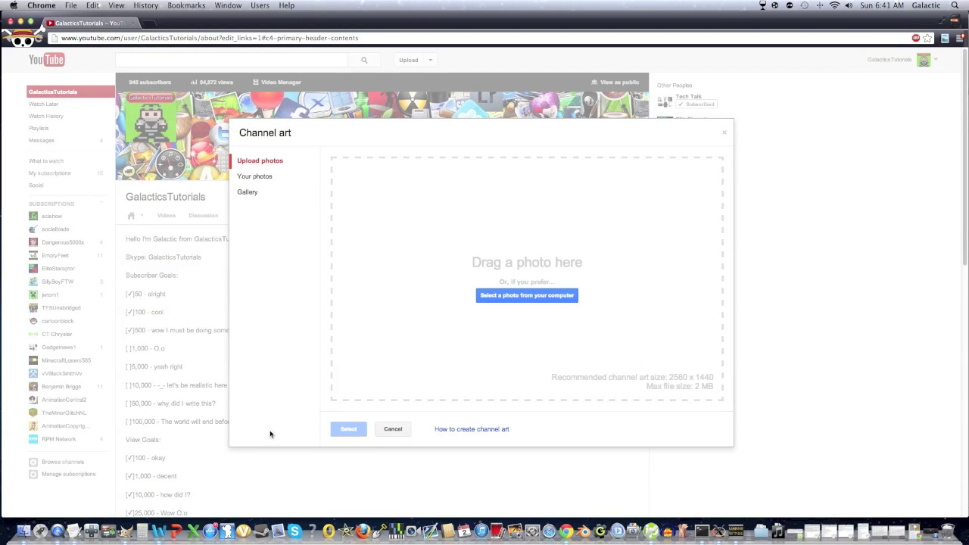
- Upload macapps-663041.jpeg from Pictures > Gimp Stuff as the YouTube channel art
{"action": "left_click", "coordinate": [522, 299]}
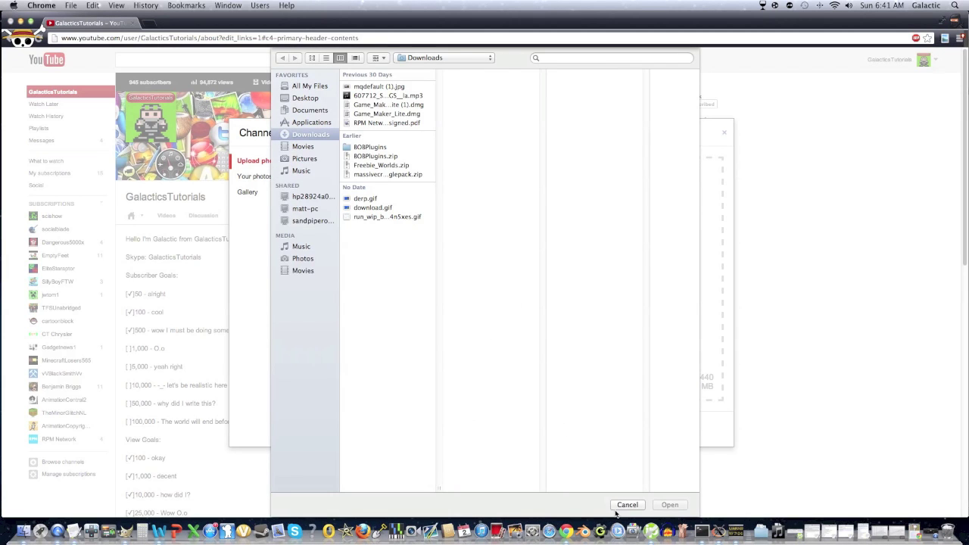
{"action": "left_click", "coordinate": [623, 505]}
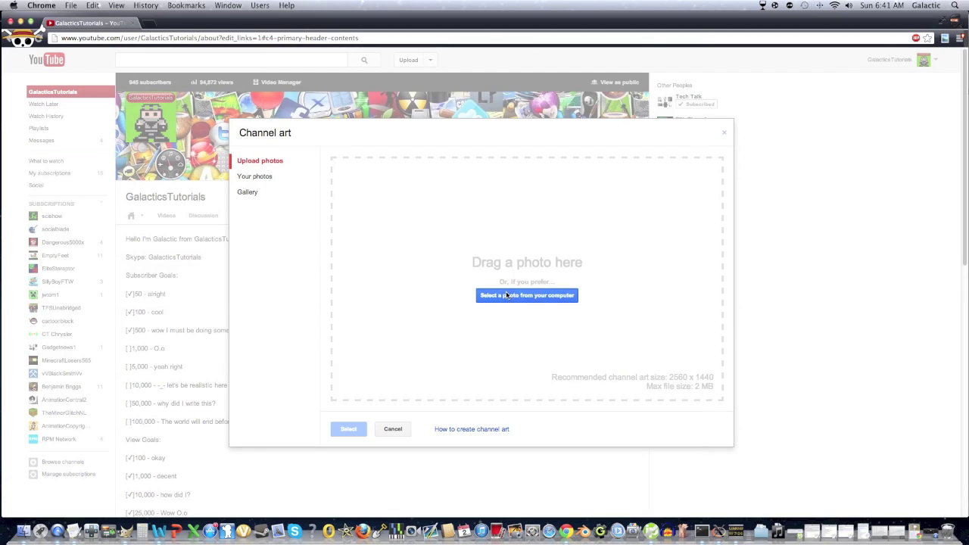
{"action": "left_click", "coordinate": [508, 296]}
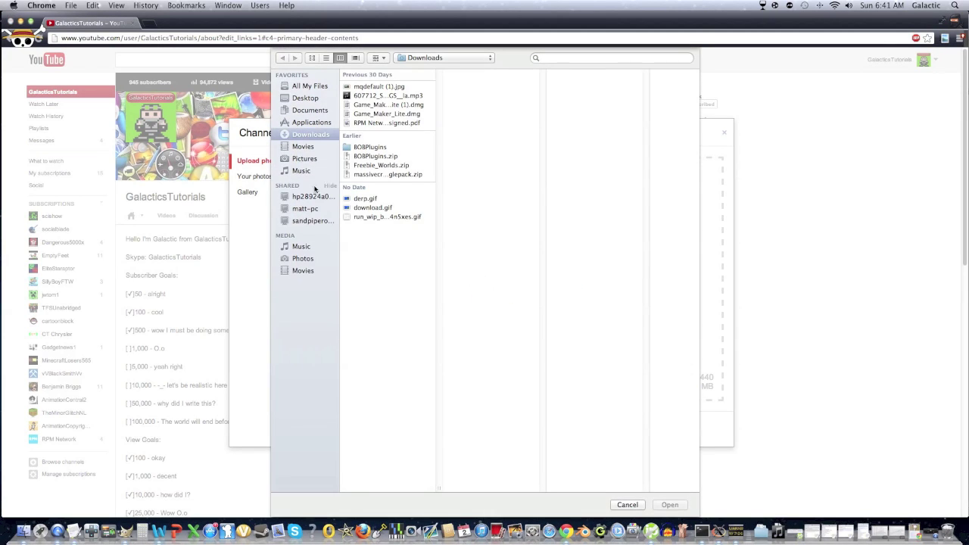
{"action": "left_click", "coordinate": [305, 159]}
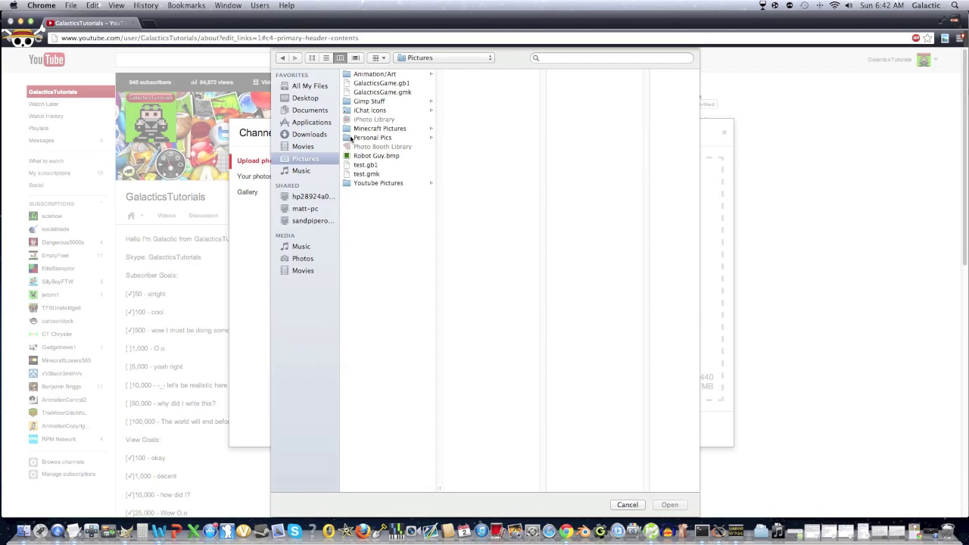
{"action": "left_click", "coordinate": [359, 101]}
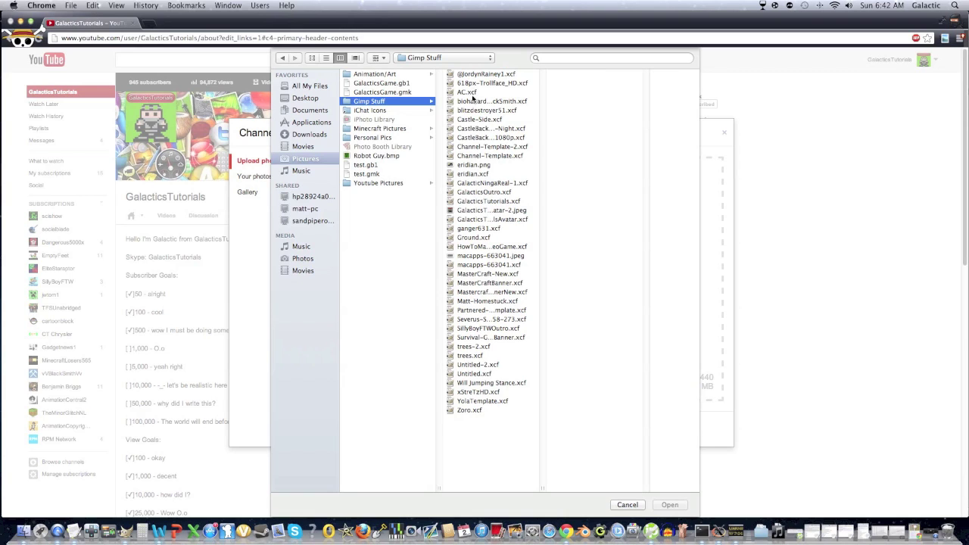
{"action": "left_click", "coordinate": [461, 256]}
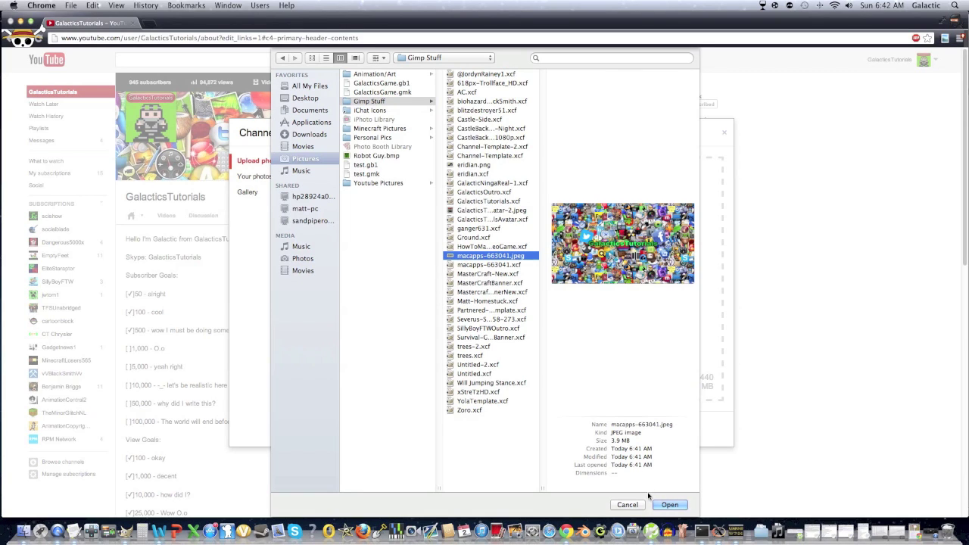
{"action": "left_click", "coordinate": [666, 505]}
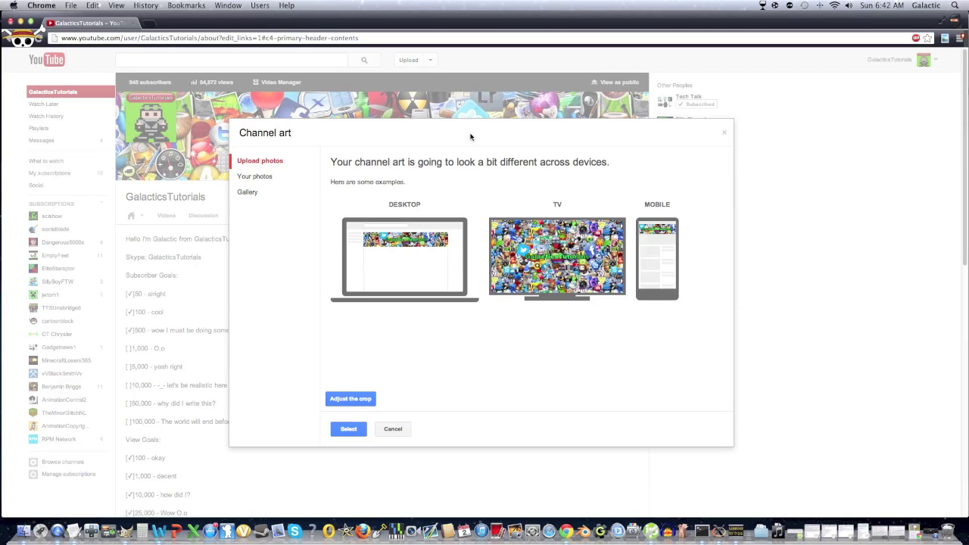
- Save the GalacticsTutorials banner as channel art and view it on the channel's Videos and Home pages
{"action": "left_click", "coordinate": [344, 430]}
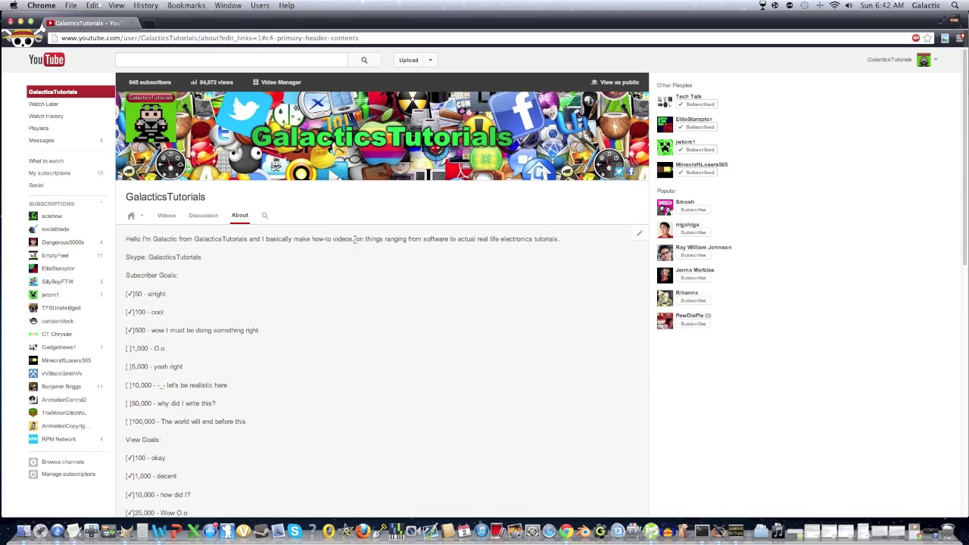
{"action": "left_click", "coordinate": [167, 216]}
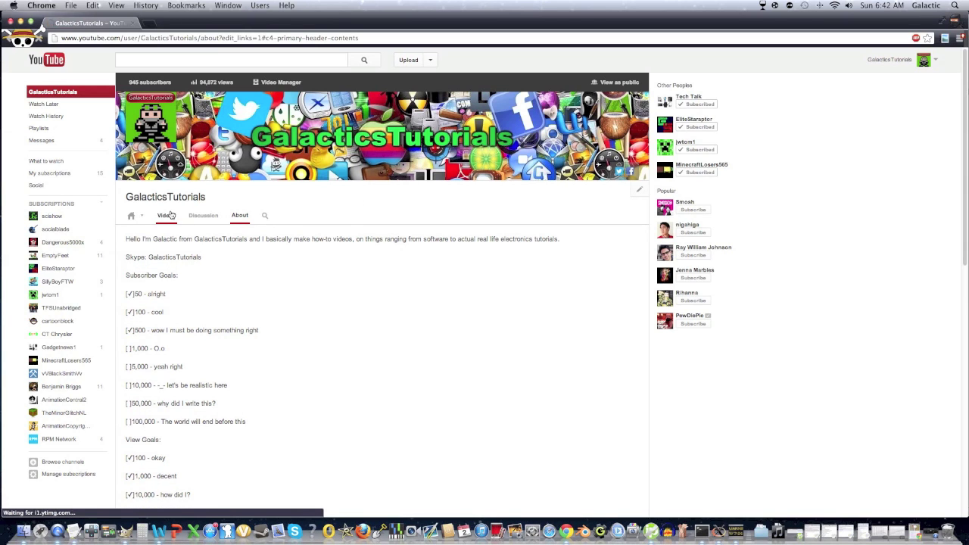
{"action": "left_click", "coordinate": [131, 217]}
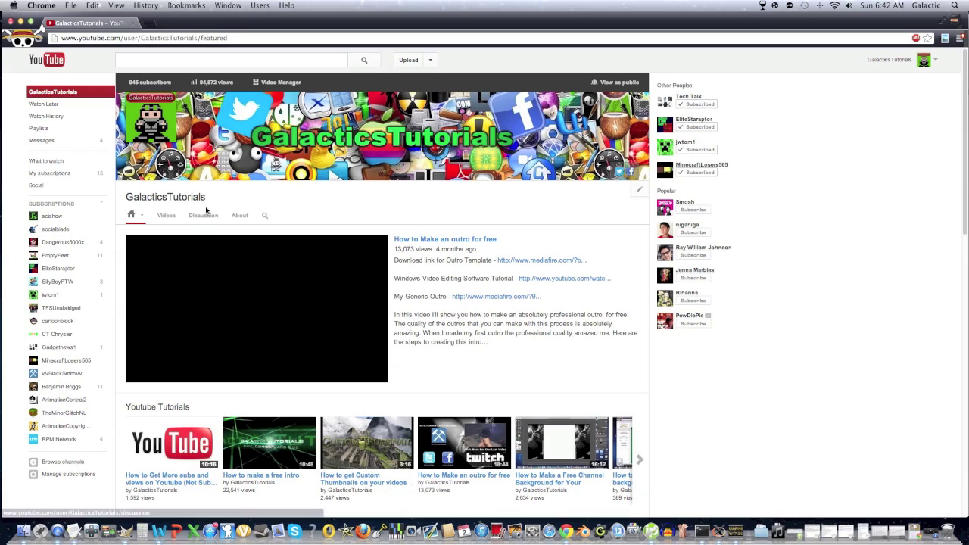